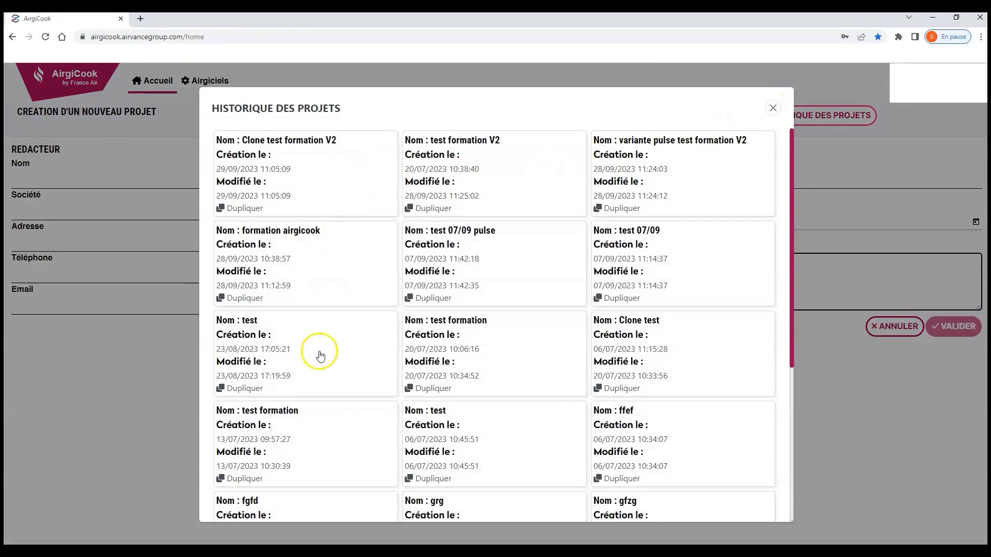
- Look through the project history list and close it
scroll(316, 361, down, 2)
scroll(316, 361, up, 2)
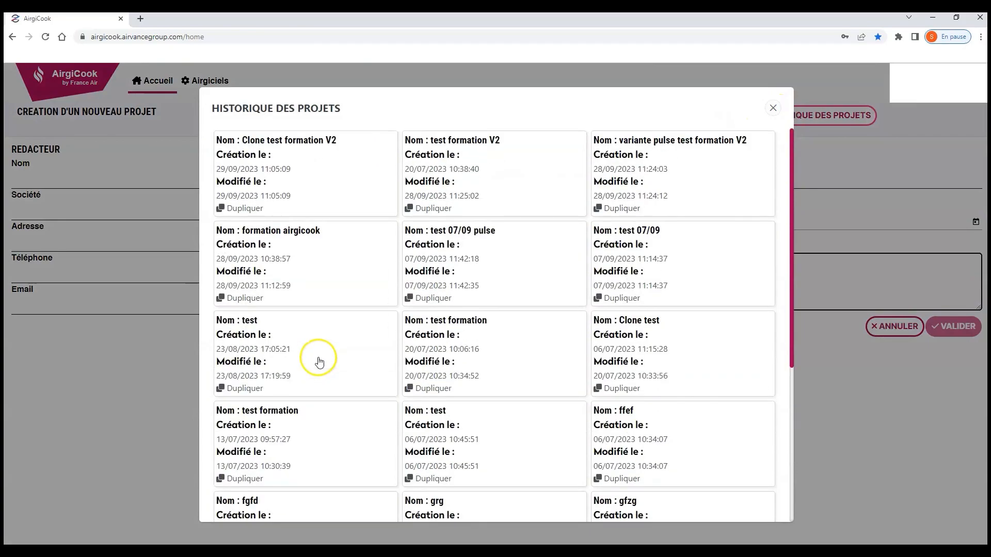
click(772, 107)
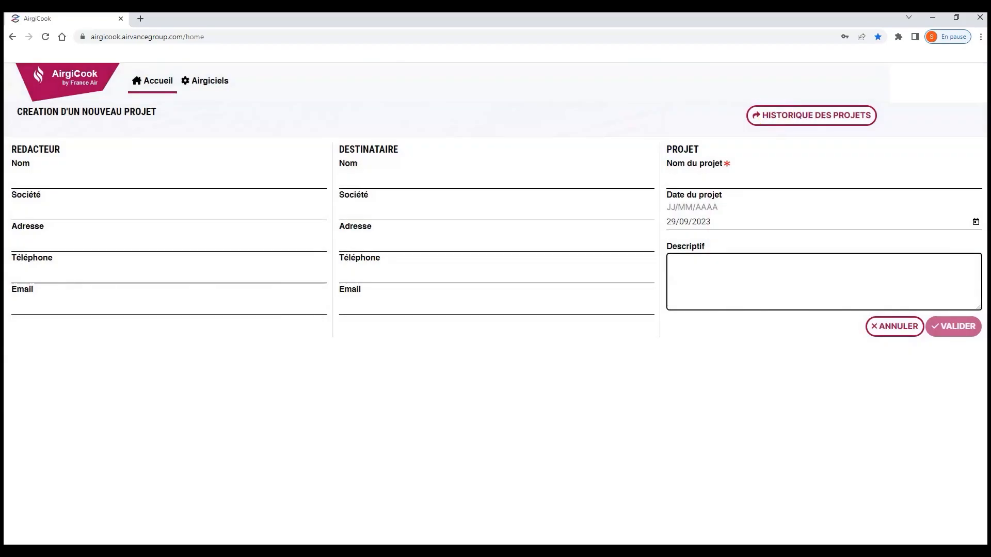
- Name the new project "Tutoriel vidéo" and enter the description "Présentation du logiciel Airgicook"
click(692, 182)
text(T)
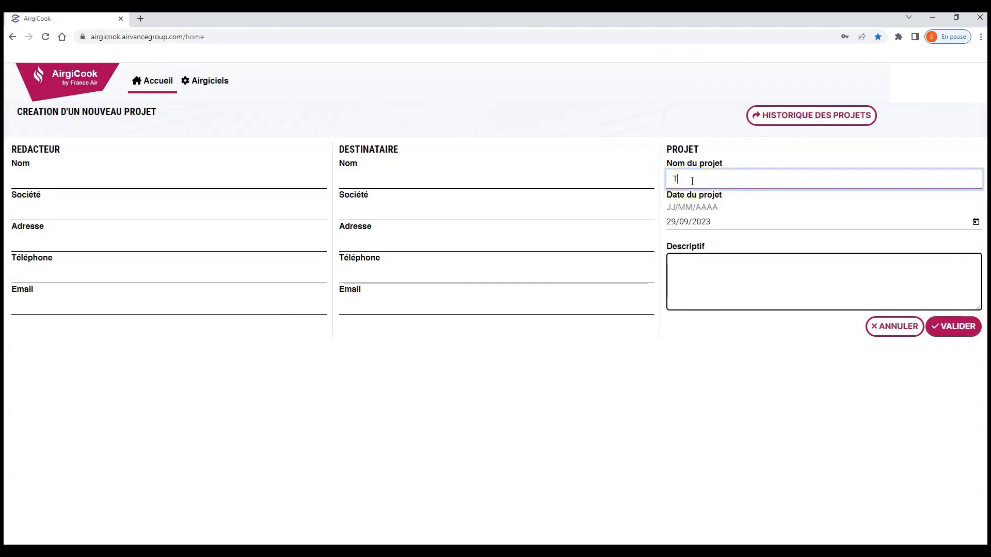
text(utoriel vidéo)
click(723, 271)
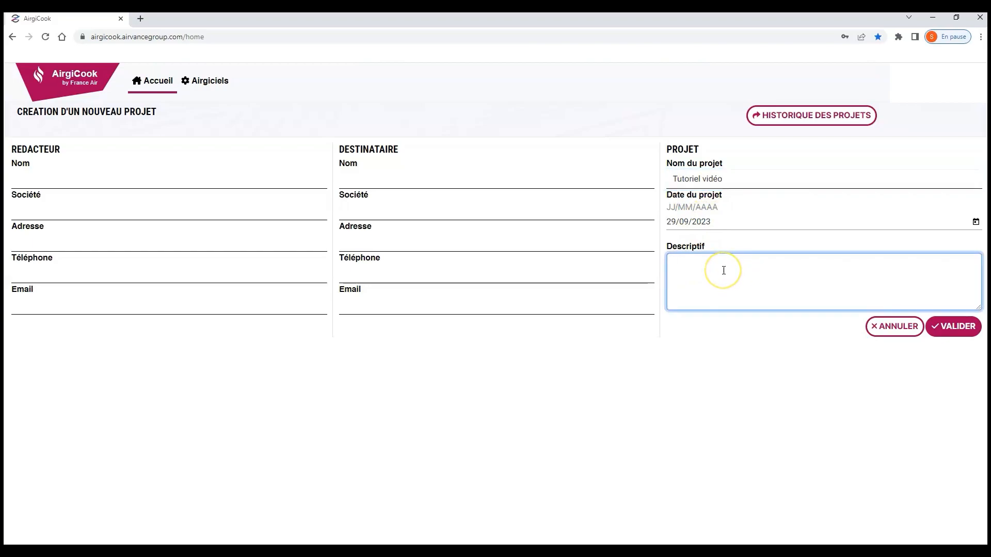
text(Présentaio)
key(BackSpace)
text(ation du logiciel Airgicook)
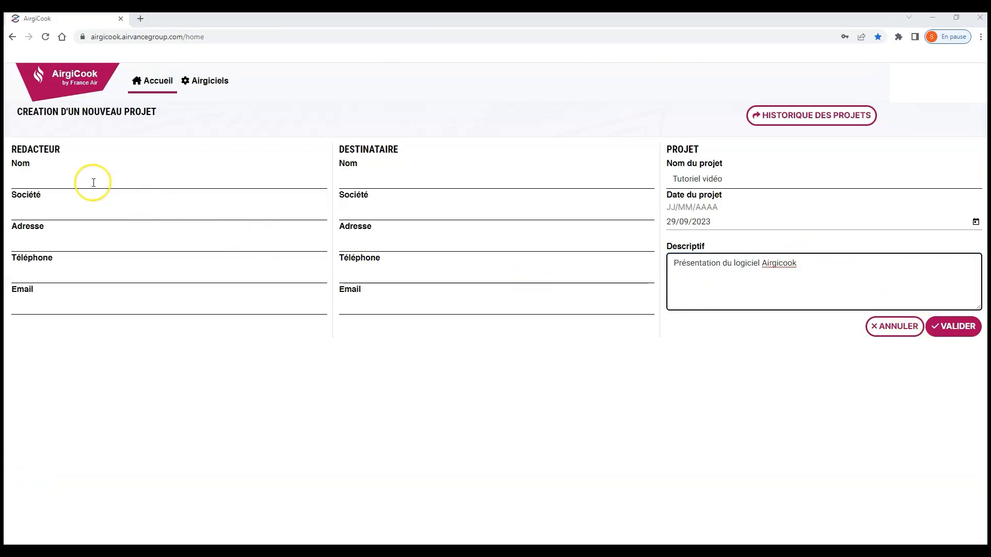
- Fill in the writer's details with the name "Rédacteur A", the company "France air" and the postal address
click(94, 182)
text(Réda)
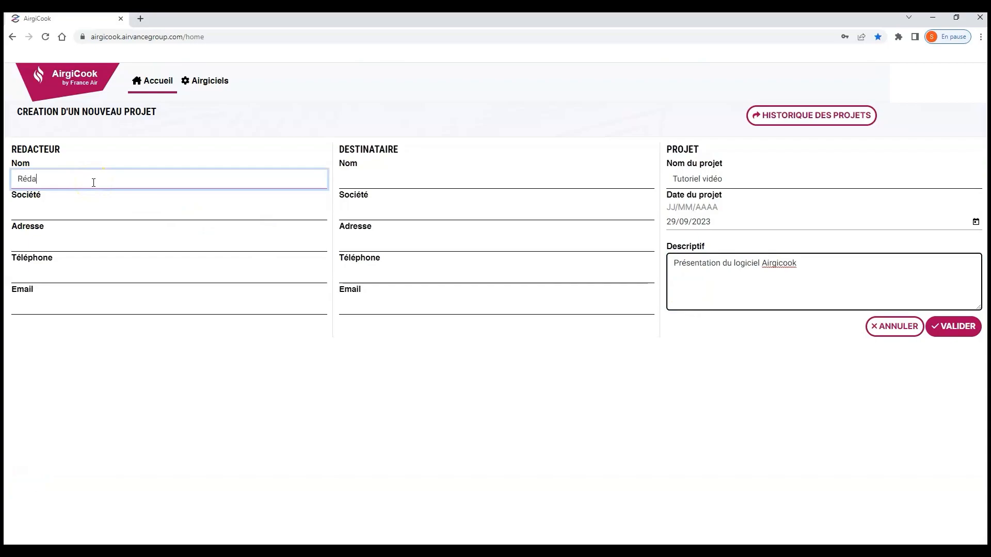
text(cteur A)
click(96, 209)
text(France air)
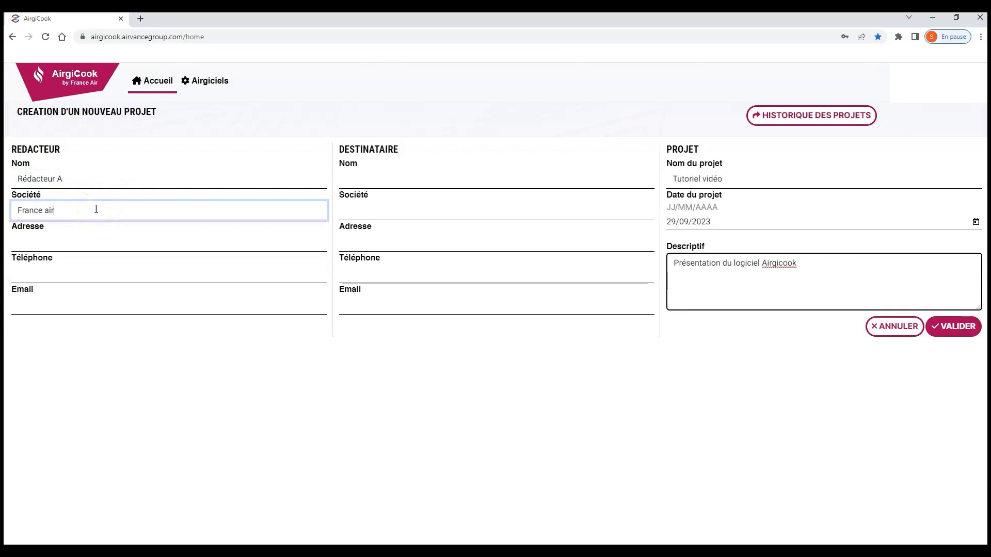
click(68, 243)
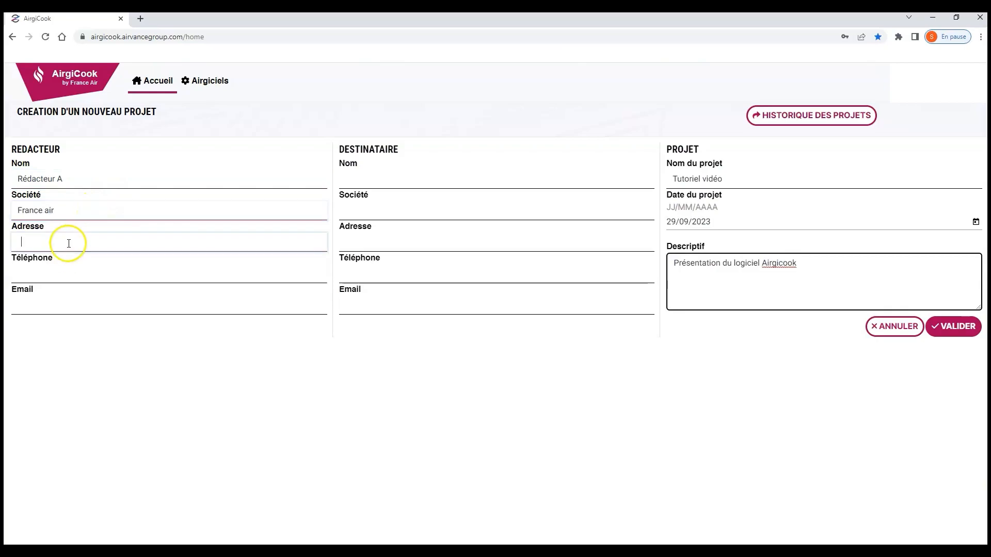
text(rue des)
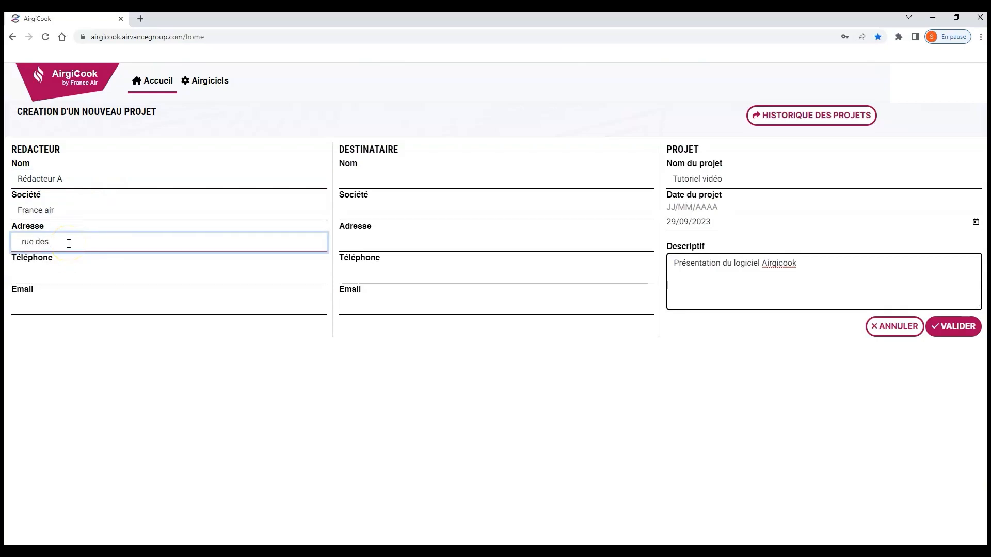
text( barronnières, Beynost)
- Enter "Client B" as the recipient's name and validate the new project
click(373, 179)
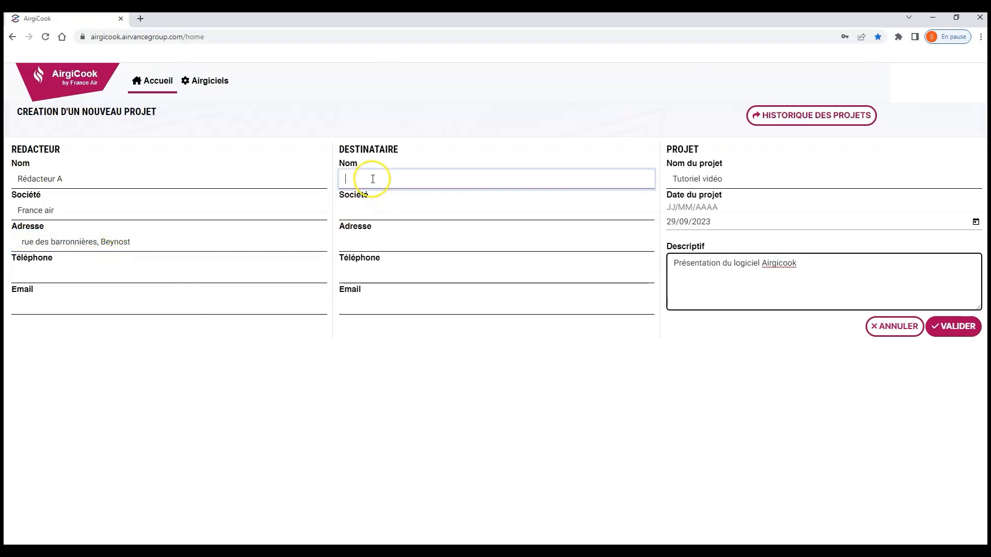
text(Client B)
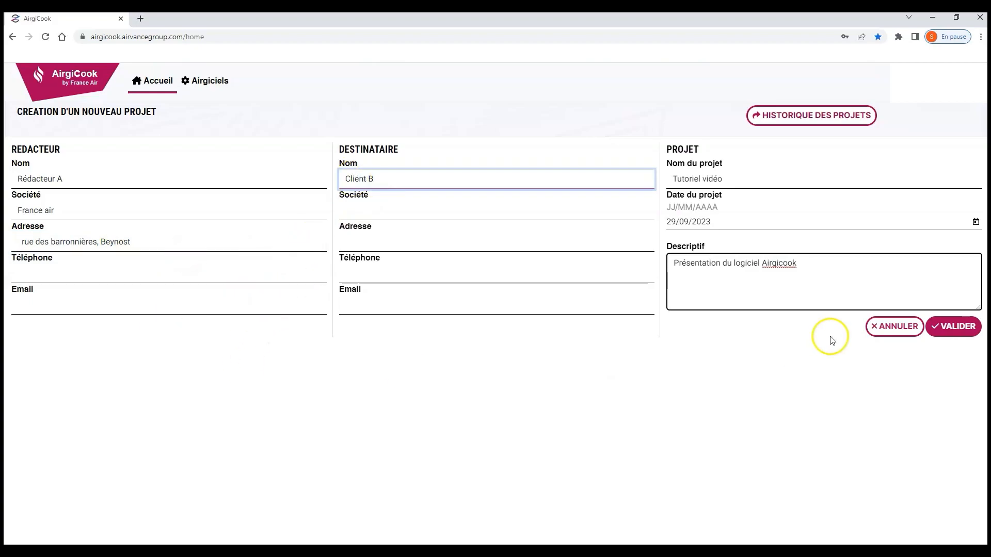
click(948, 327)
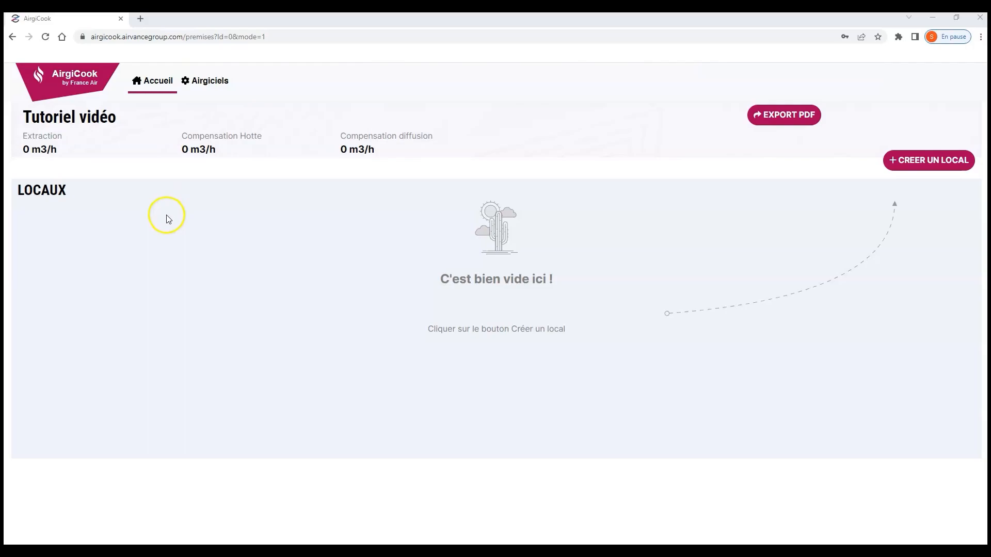
- Create a room named "Local cuisine" with a height of 3000 mm and a 10% depression
click(932, 165)
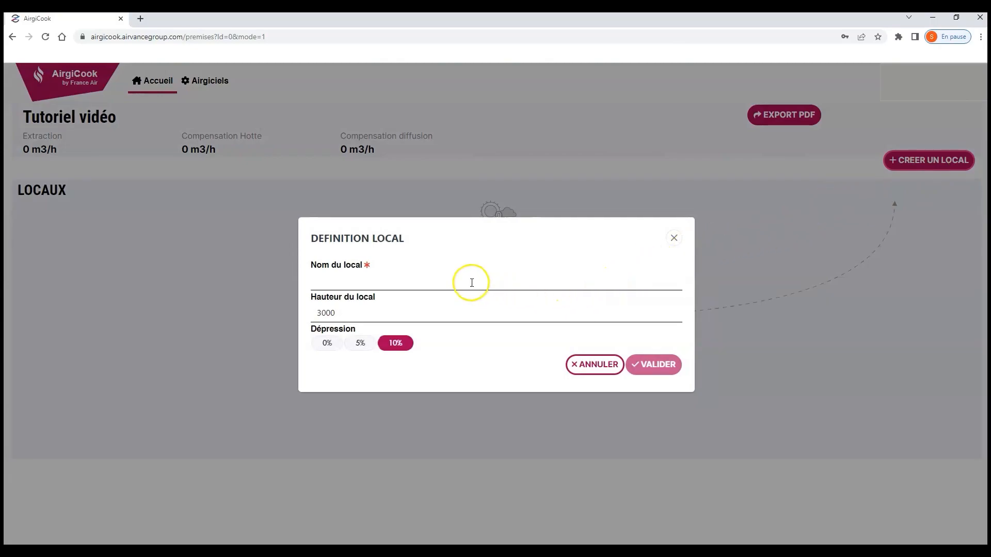
click(472, 282)
text(Local )
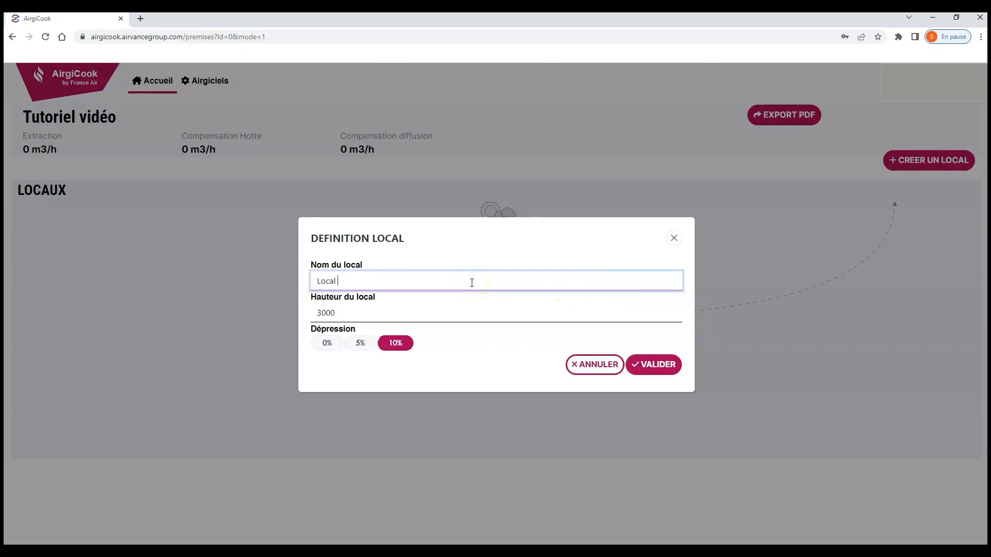
text(cuisine)
double_click(323, 312)
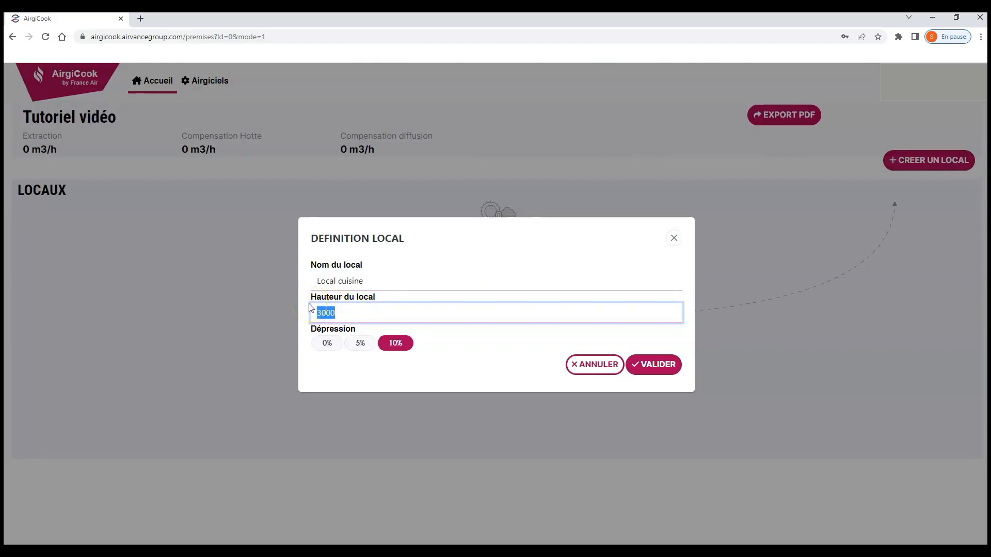
double_click(323, 312)
click(388, 315)
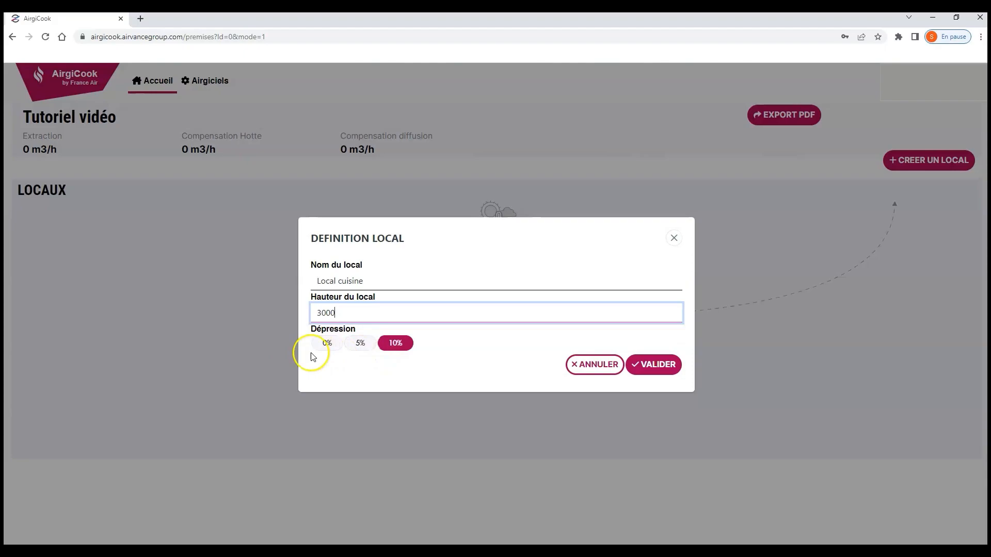
click(325, 346)
click(394, 345)
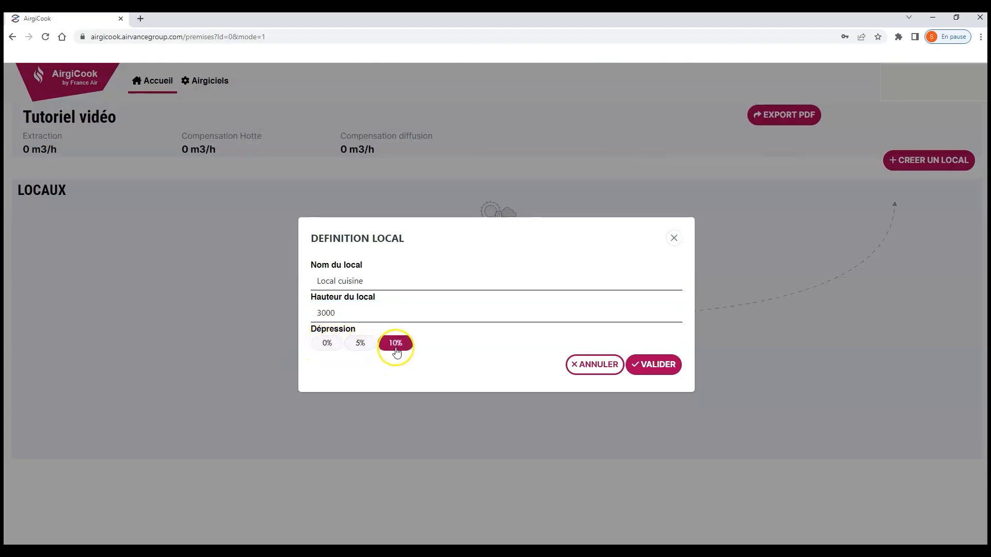
click(662, 367)
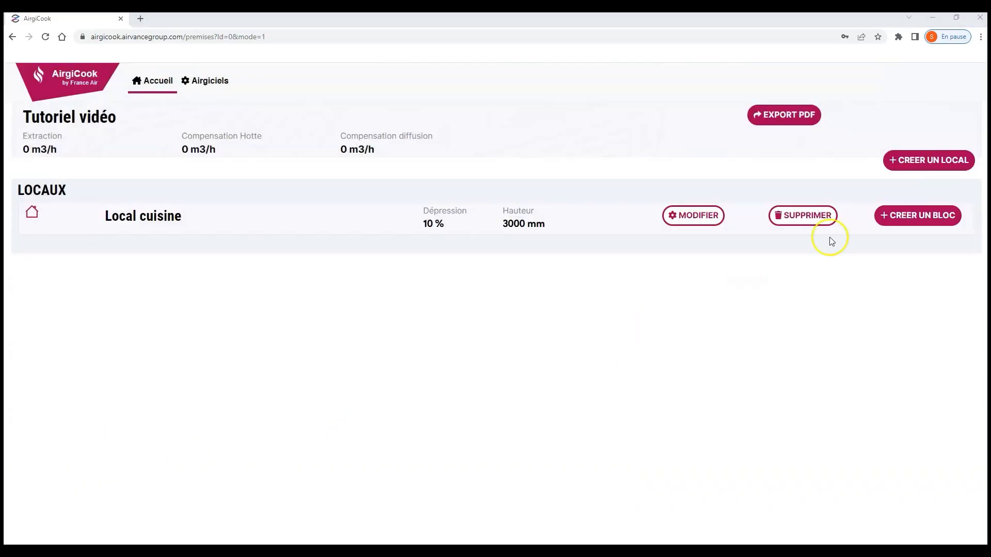
- Create a second room named "Local laverie", keeping the default height and depression
click(944, 160)
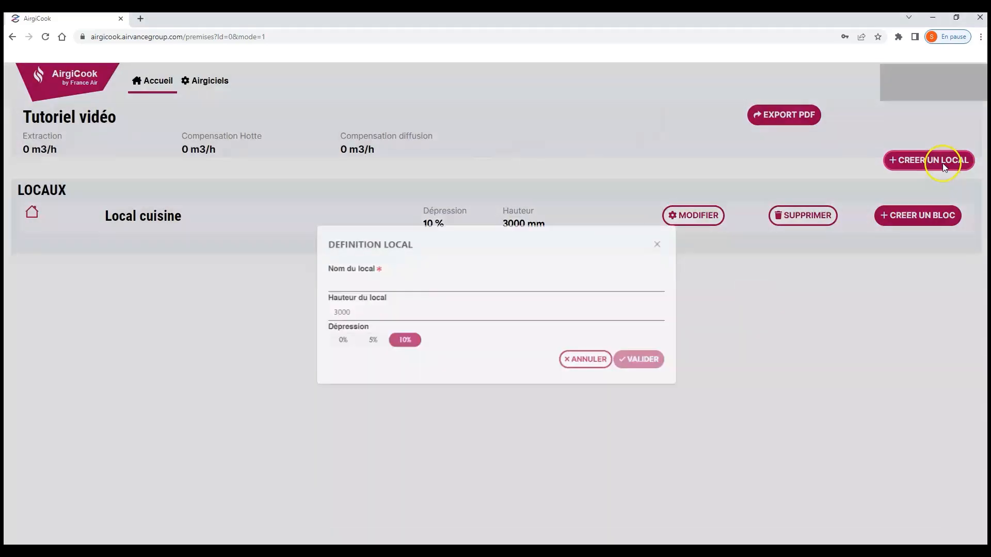
click(359, 283)
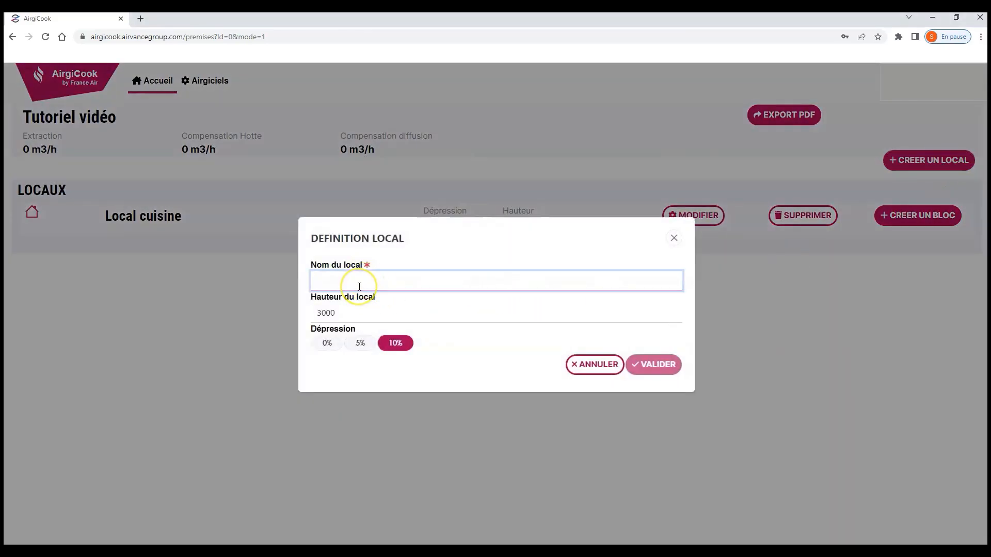
text(Local)
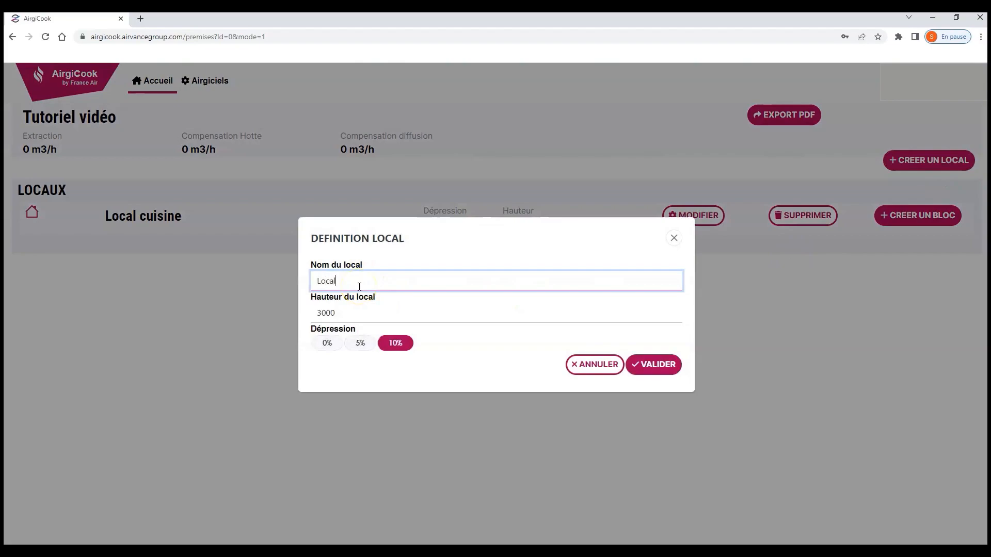
text( laverie)
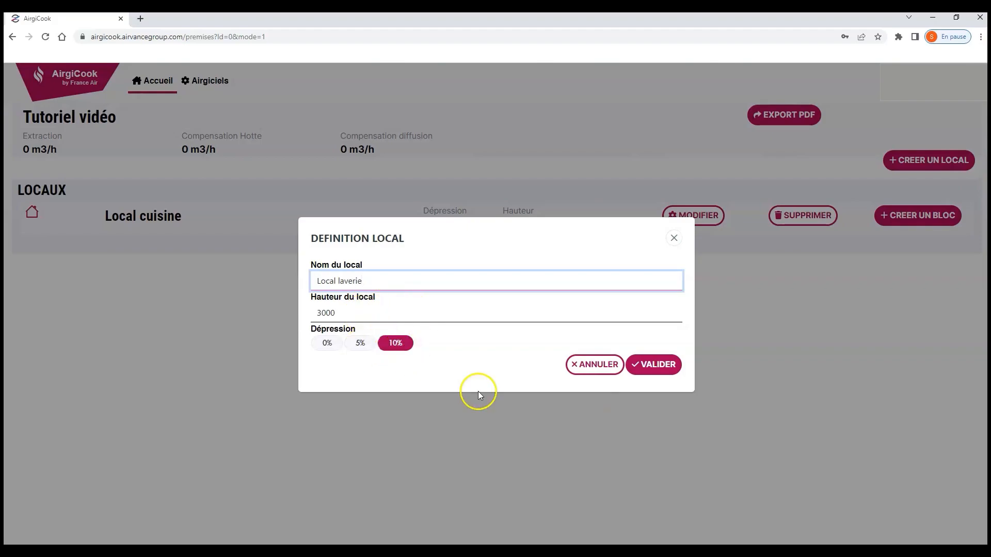
click(655, 364)
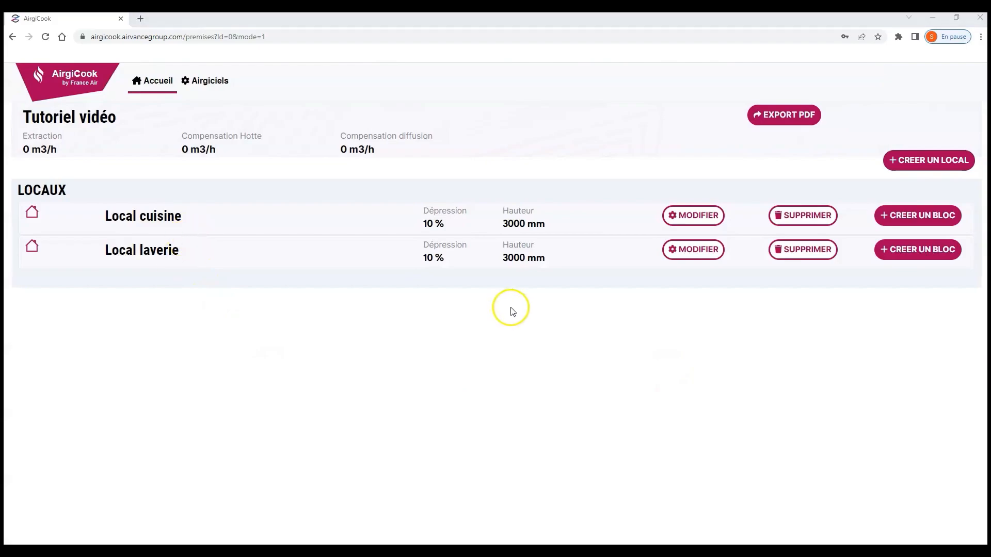
click(685, 216)
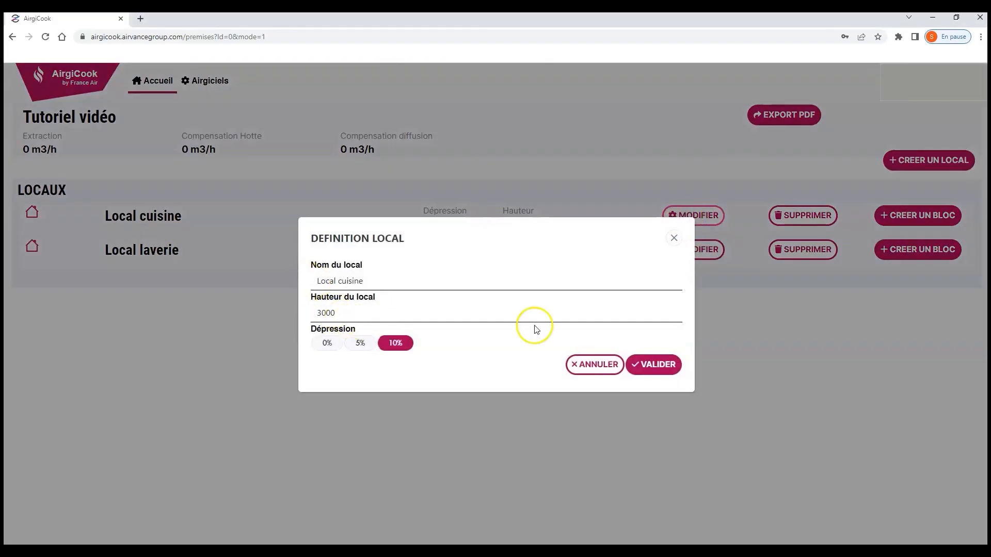
click(618, 365)
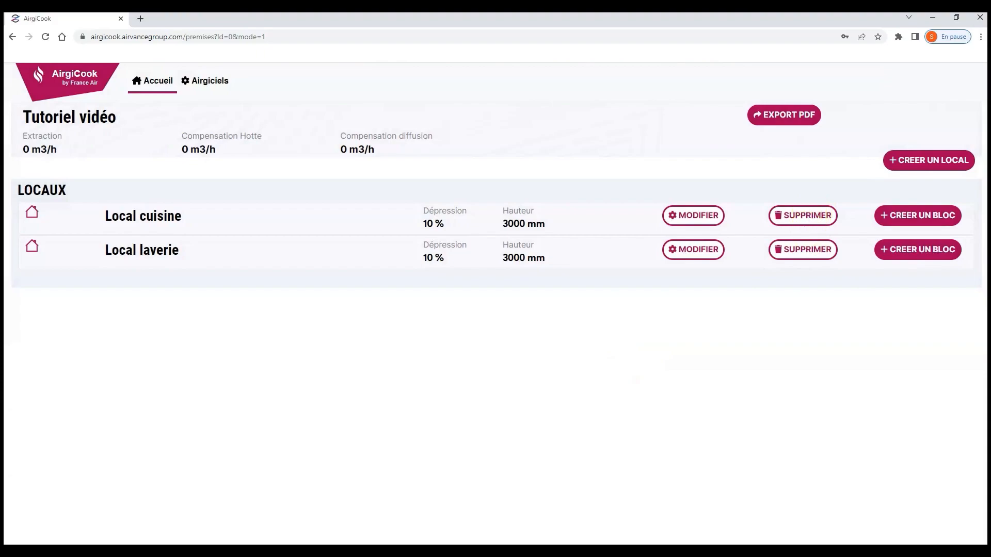
click(802, 249)
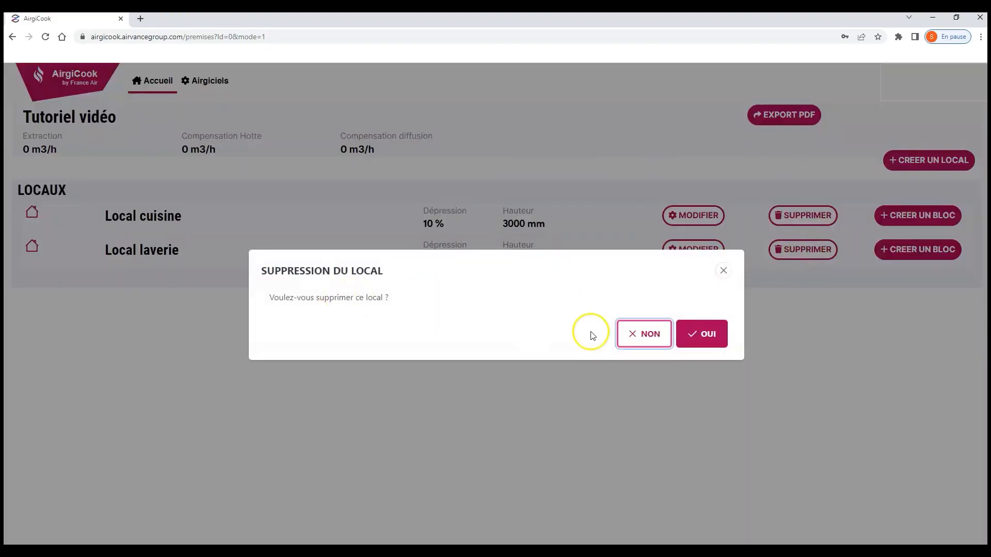
click(635, 332)
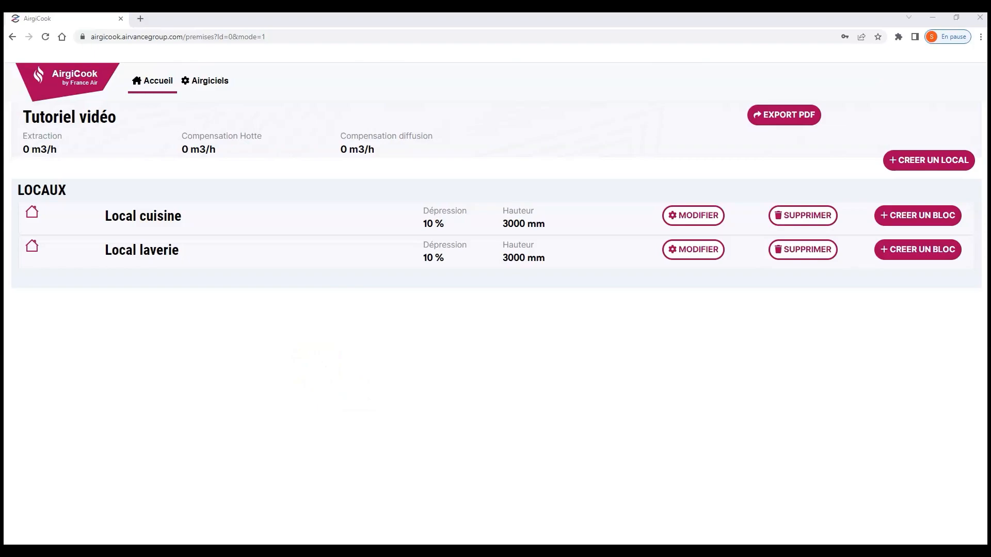
- Start a new block in Local cuisine and name it "Zone cuisson"
click(900, 219)
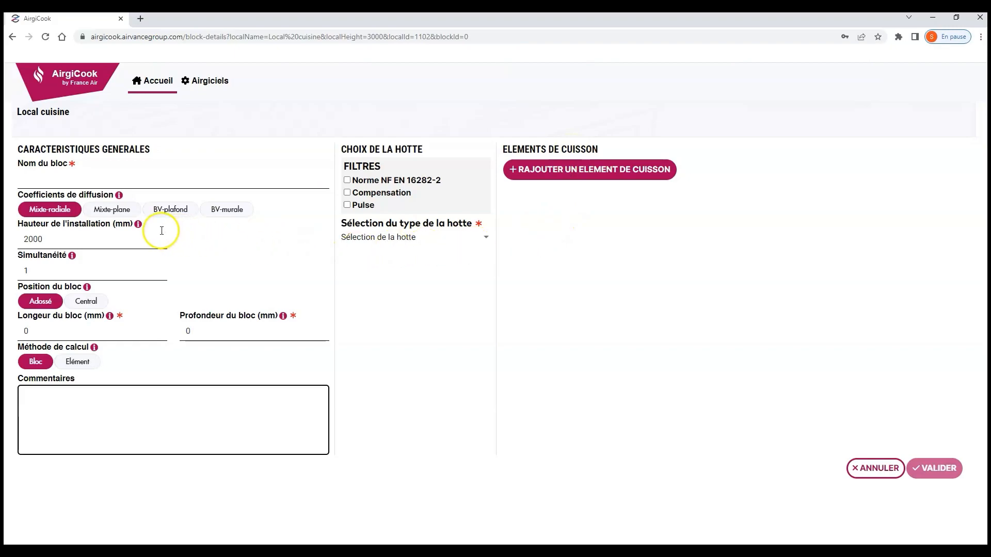
click(115, 178)
text(Zo)
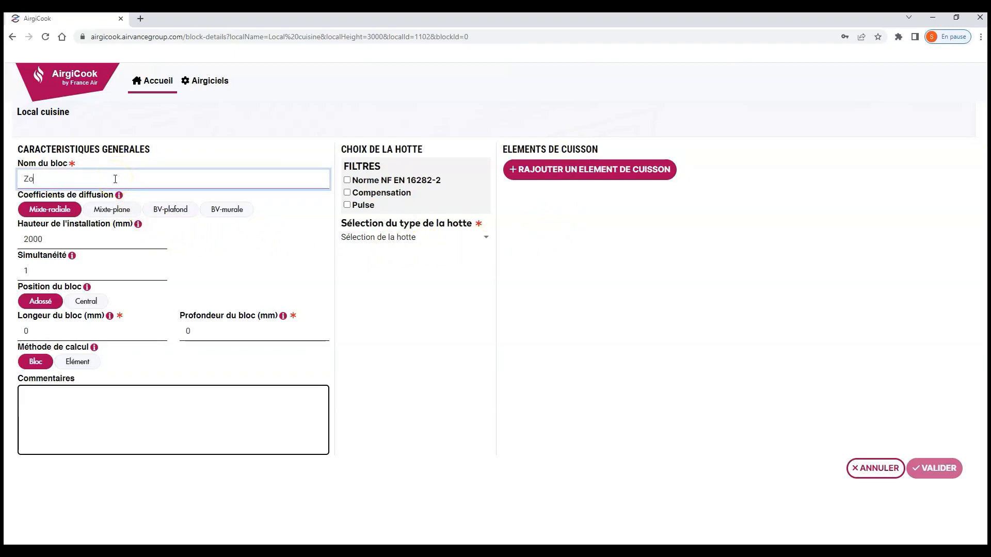
text(ne cuisson)
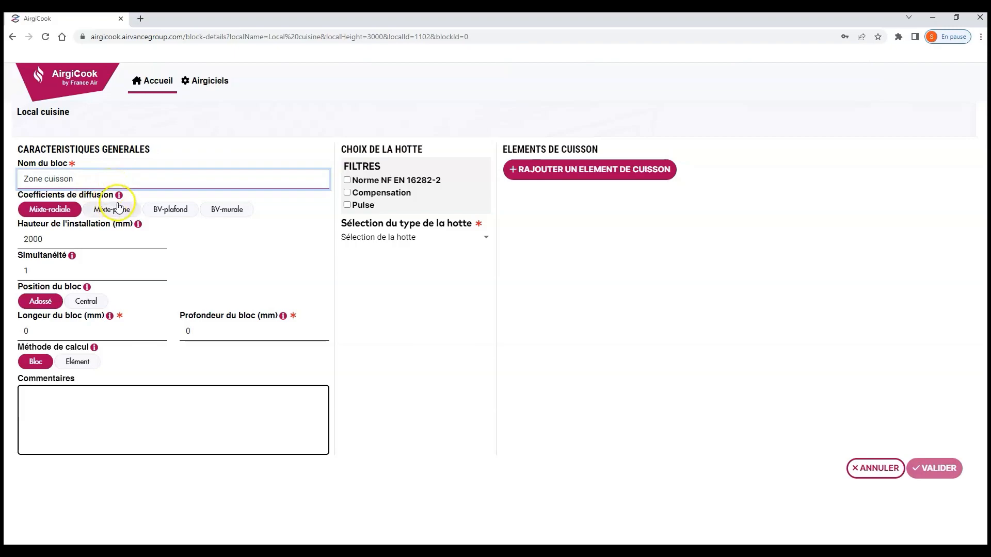
- Consult the help on the block's diffusion coefficients and simultaneity, and check the installation height and simultaneity fields
click(119, 196)
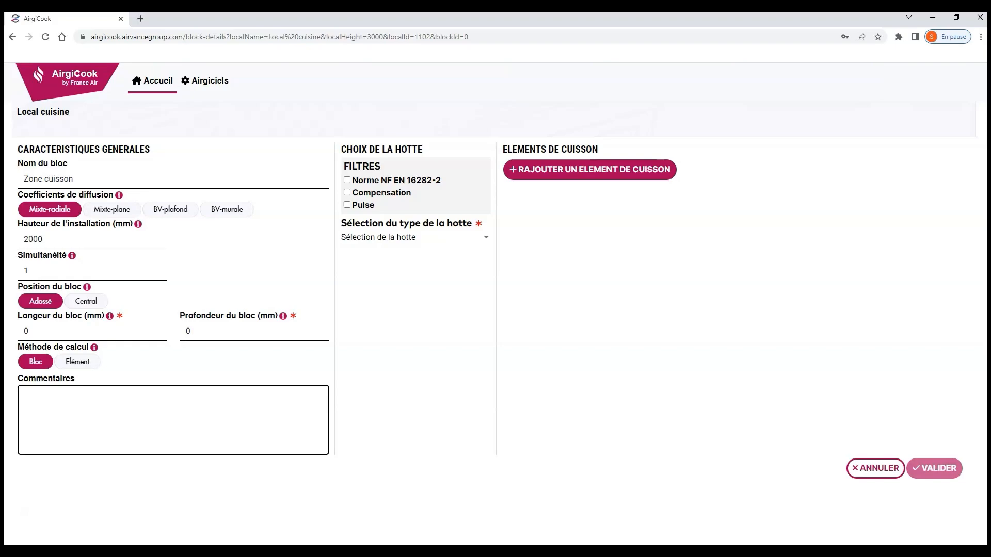
click(57, 241)
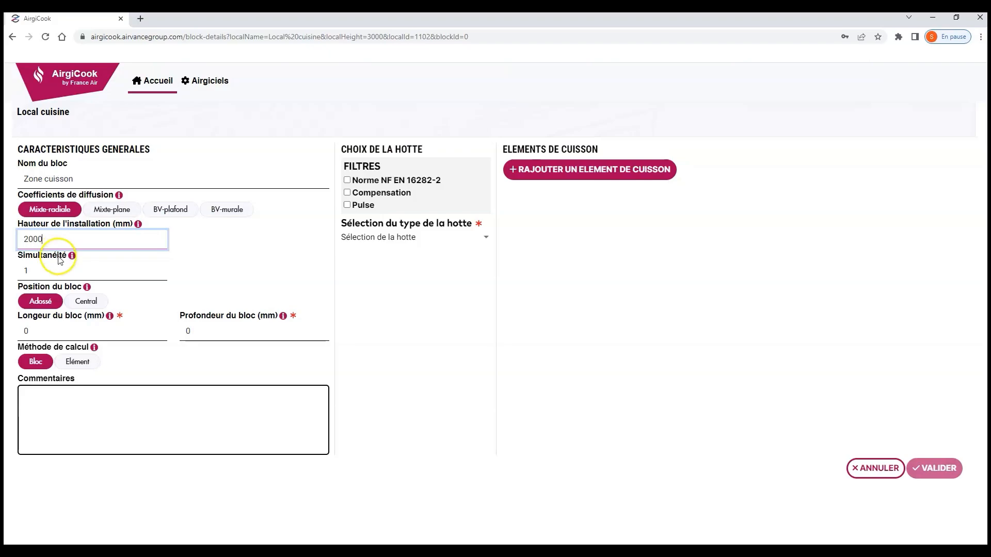
mouse_move(73, 263)
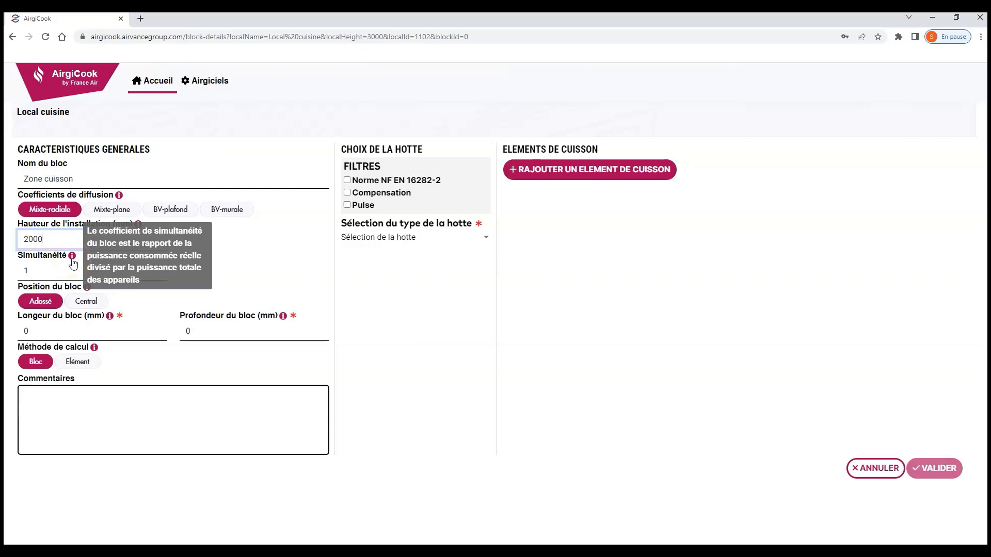
click(73, 262)
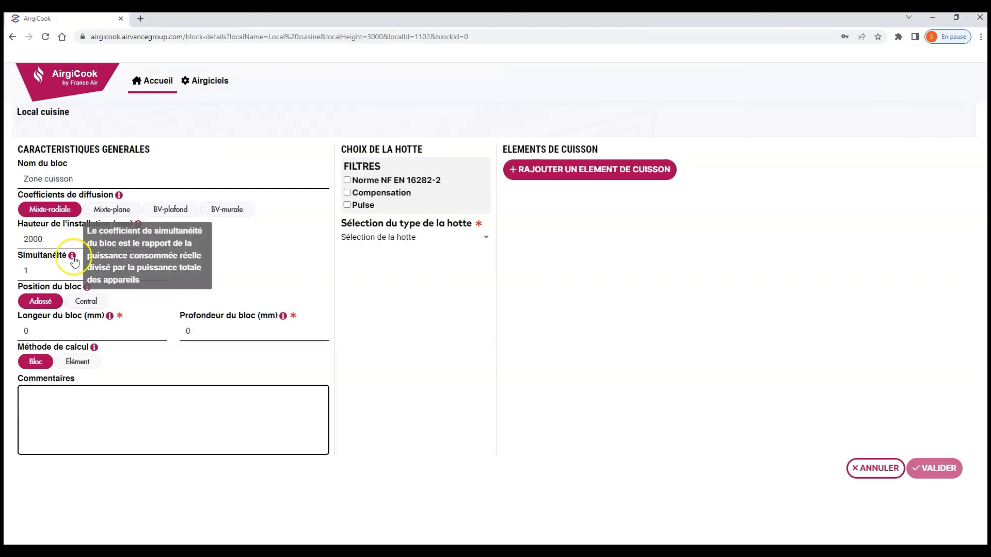
click(47, 269)
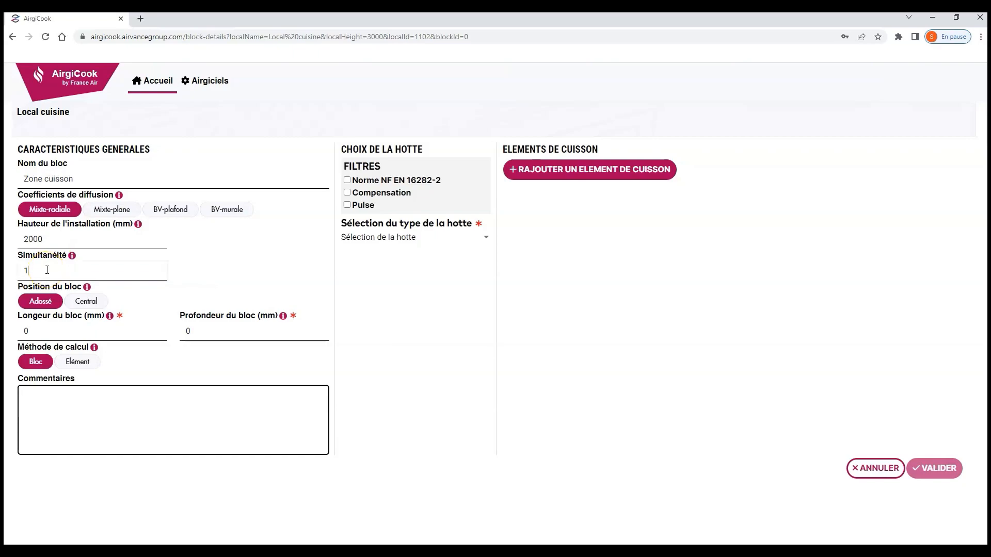
- Try a simultaneity of 0.5 for the cooking block, and set the value back to 1
text(0.5)
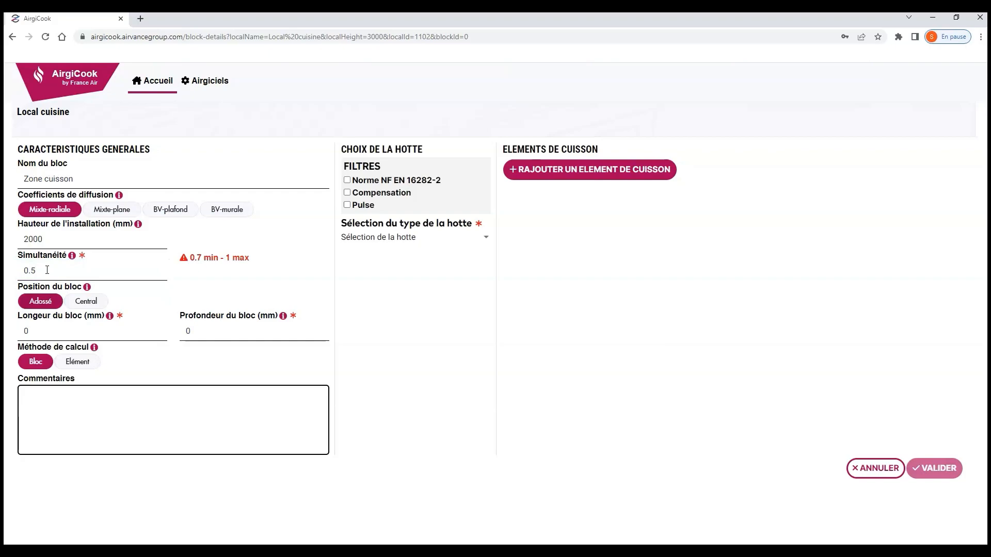
key(BackSpace)
key(BackSpace)
key(BackSpace)
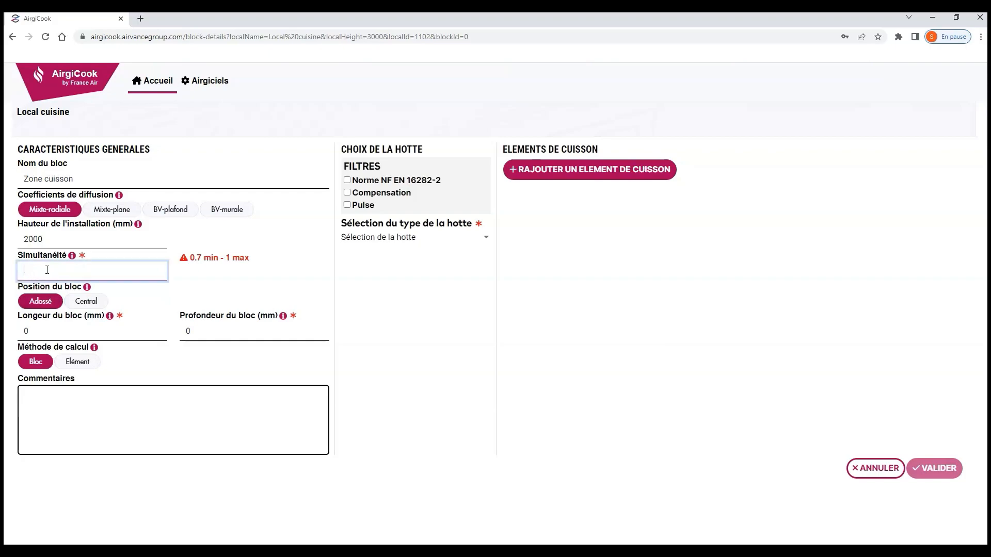
text(1)
key(Tab)
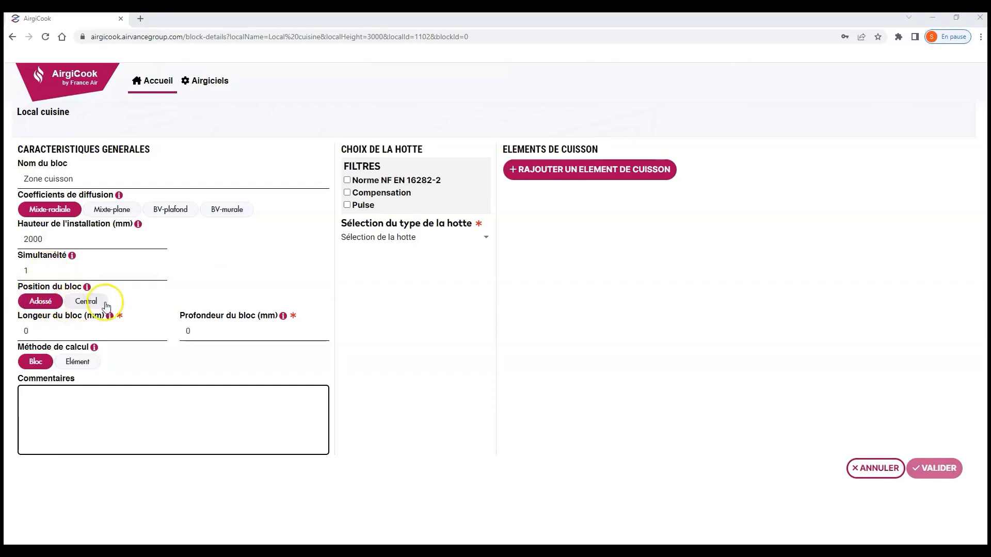
- Consult the help on the block's geometry and calculation method, and set its length to 3500 mm and depth to 900 mm
click(87, 288)
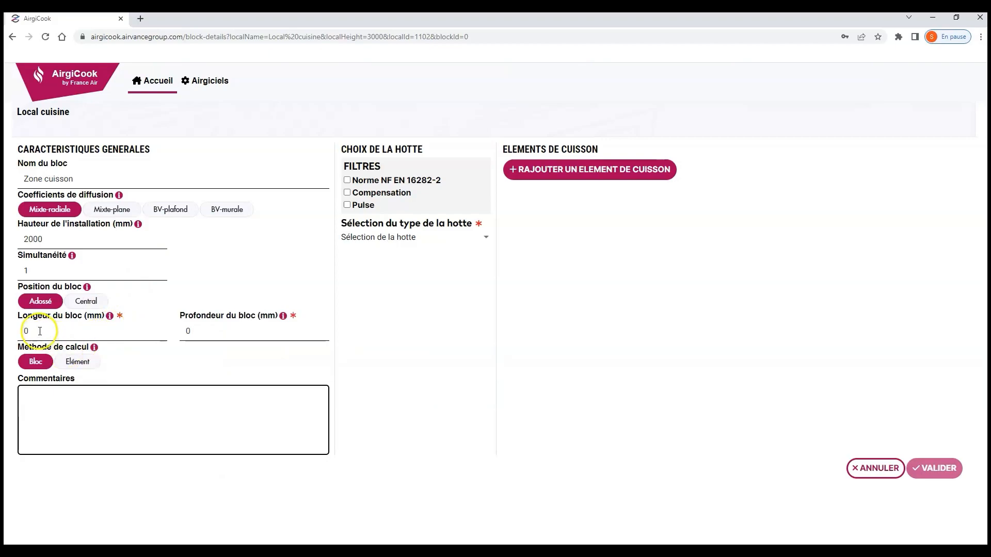
mouse_move(110, 318)
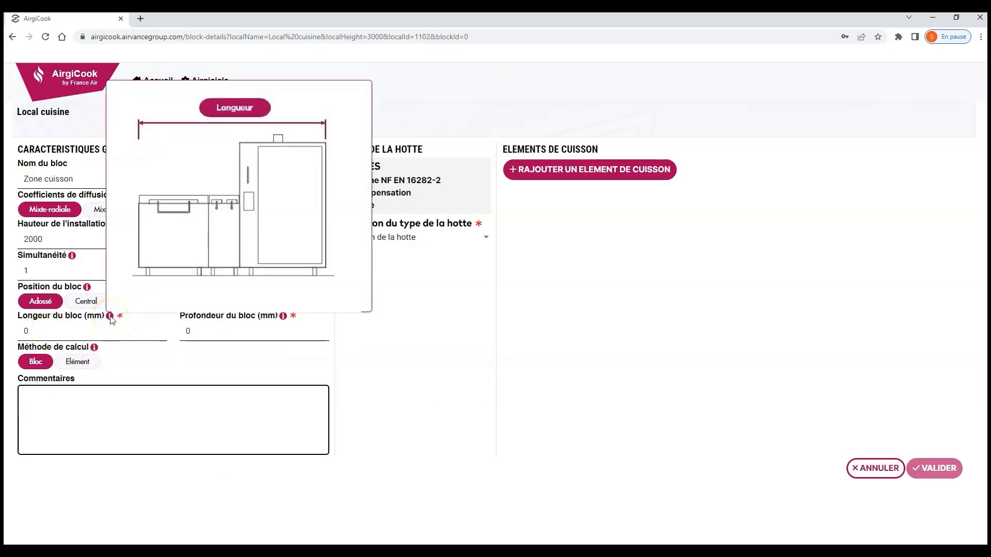
click(85, 331)
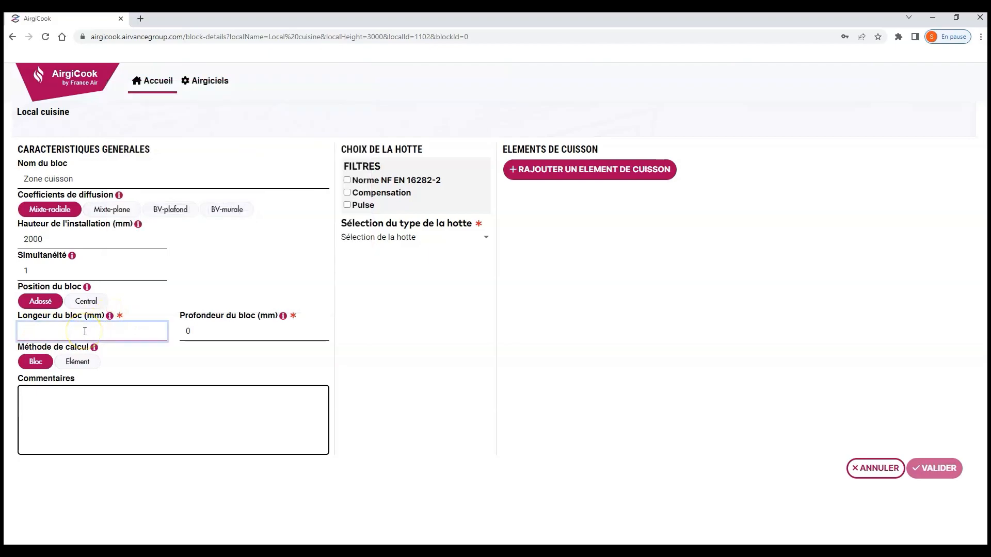
text(3500)
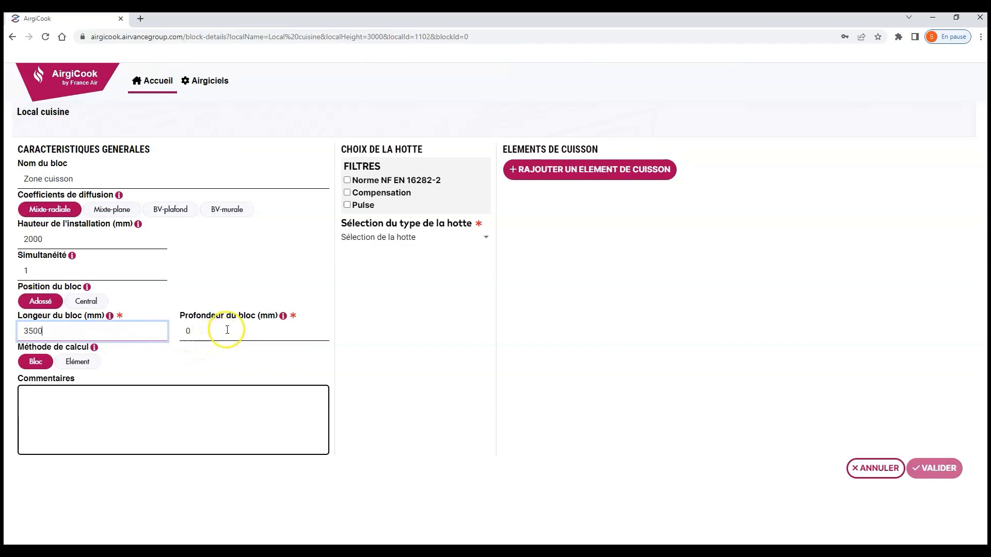
click(283, 316)
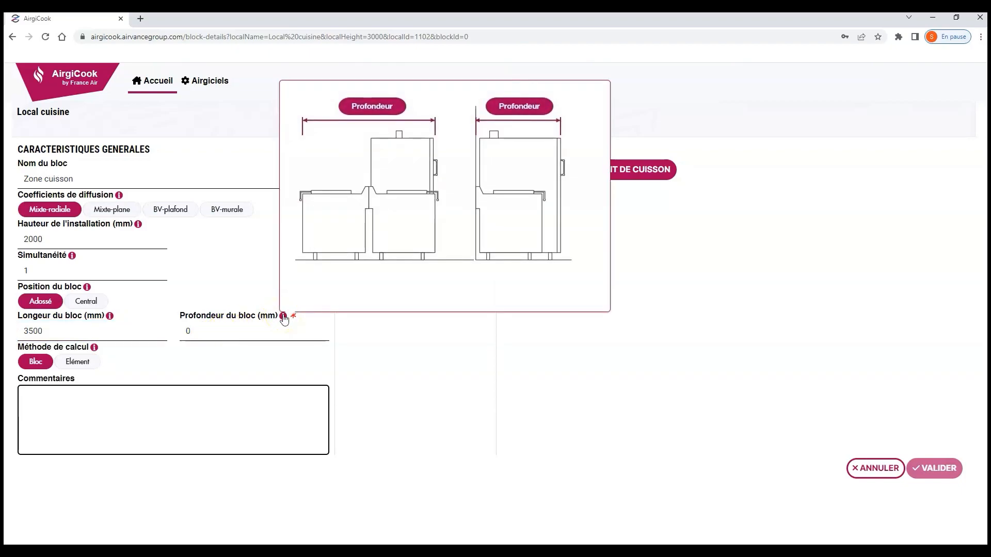
click(245, 333)
text(9)
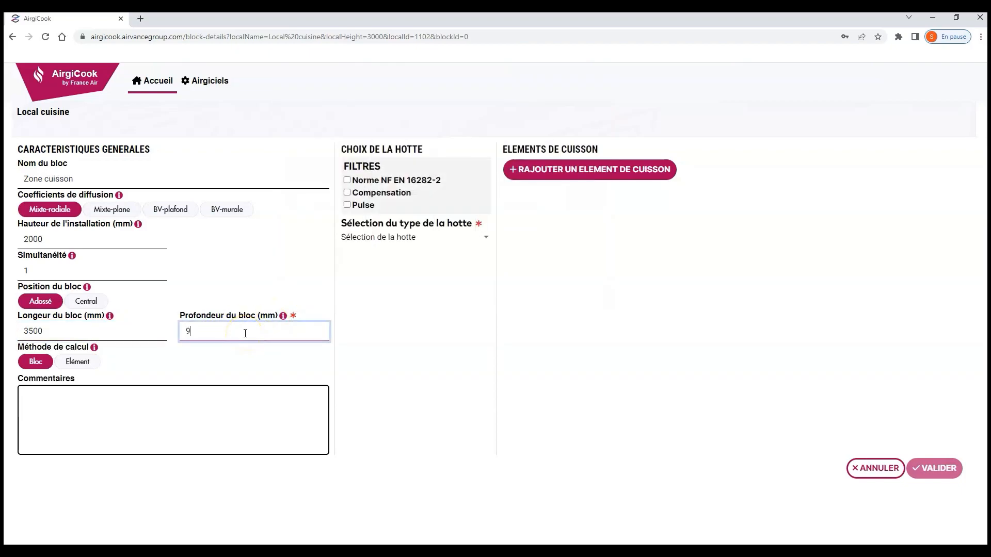
text(00)
click(216, 370)
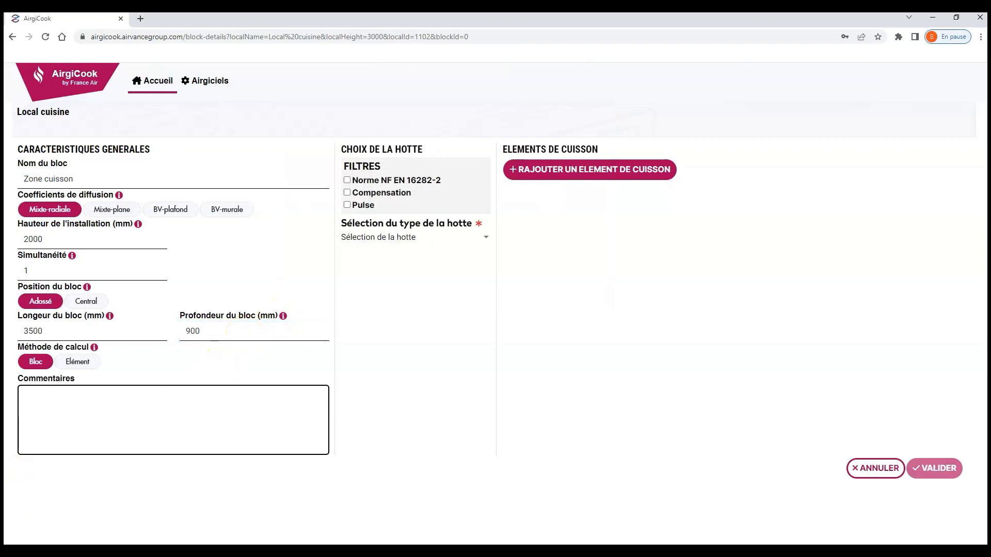
mouse_move(94, 351)
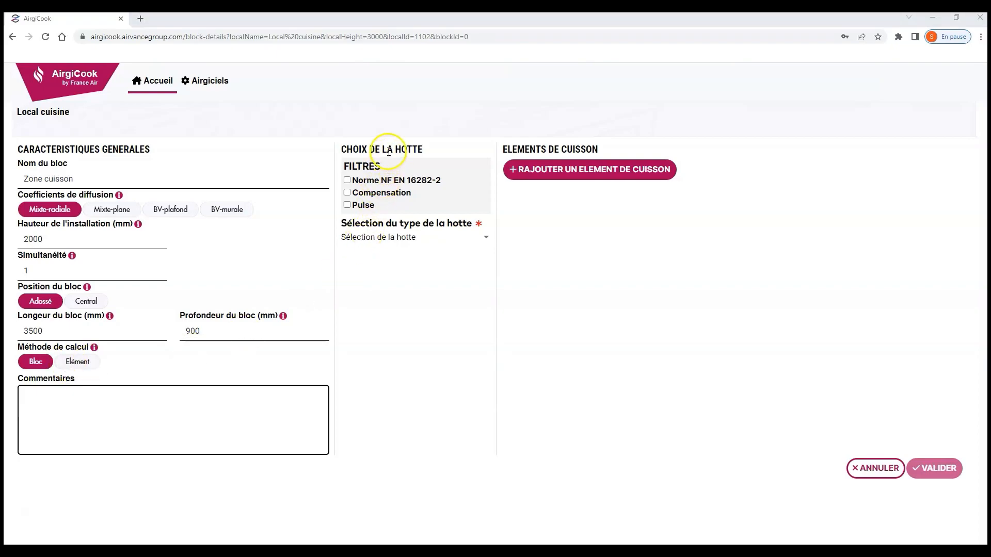
- Browse the available hood types and filter them by Norme NF EN 16282-2
click(432, 240)
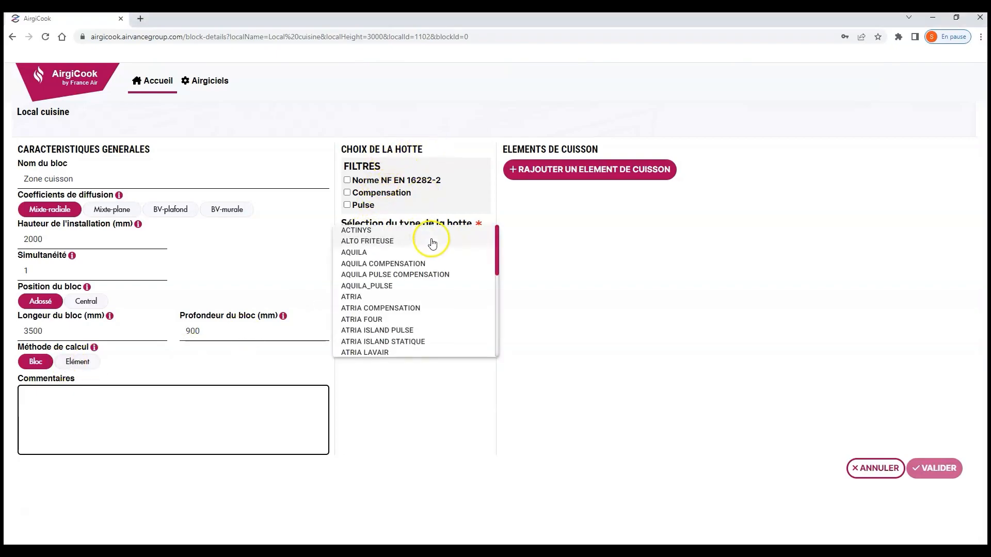
scroll(413, 268, down, 4)
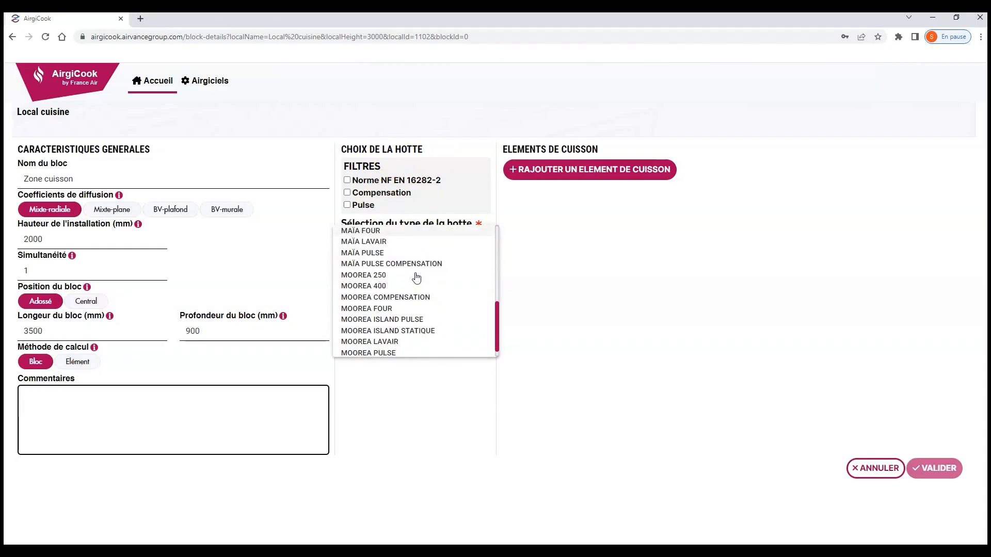
scroll(414, 273, up, 3)
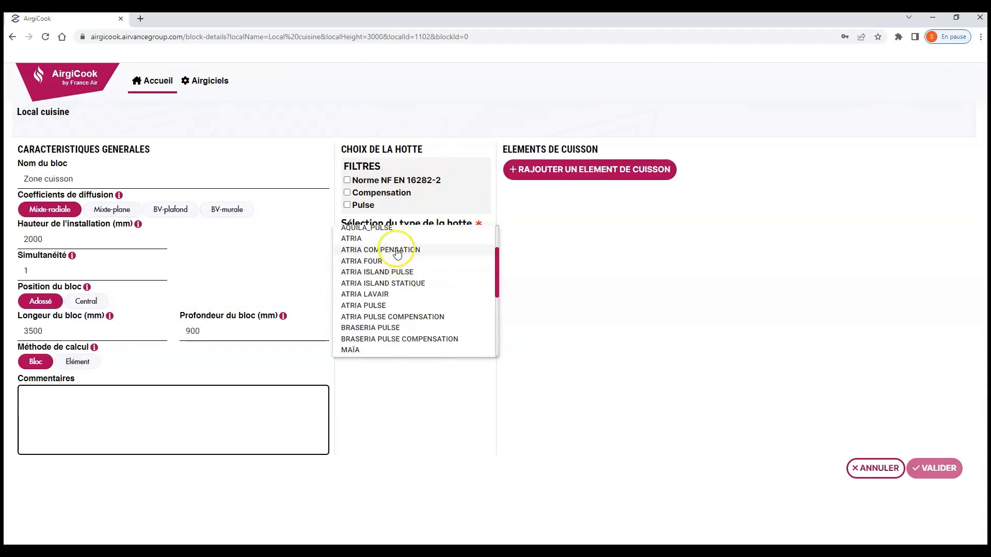
click(346, 183)
click(346, 180)
click(411, 240)
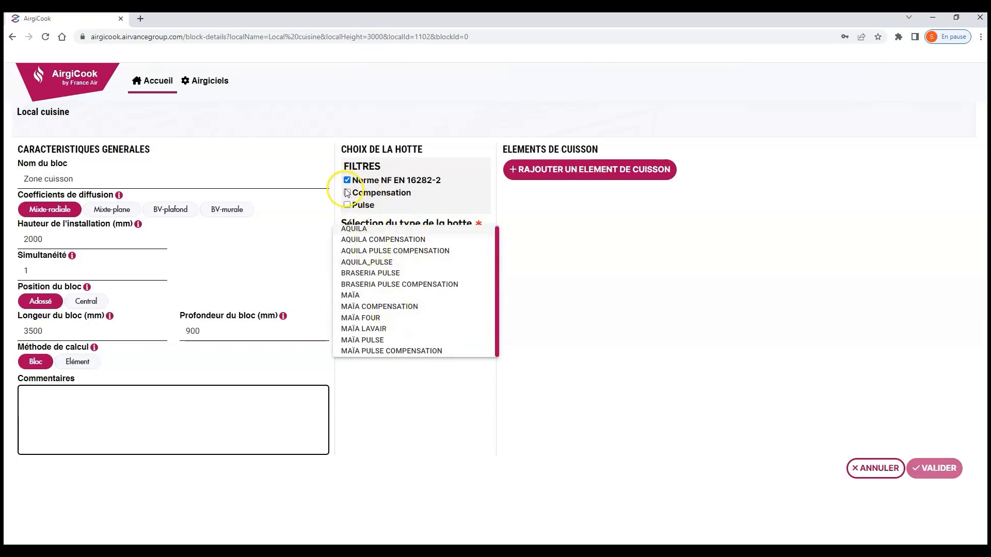
- Try narrowing the hood list with the additional Compensation and Pulse filters
click(347, 193)
click(346, 192)
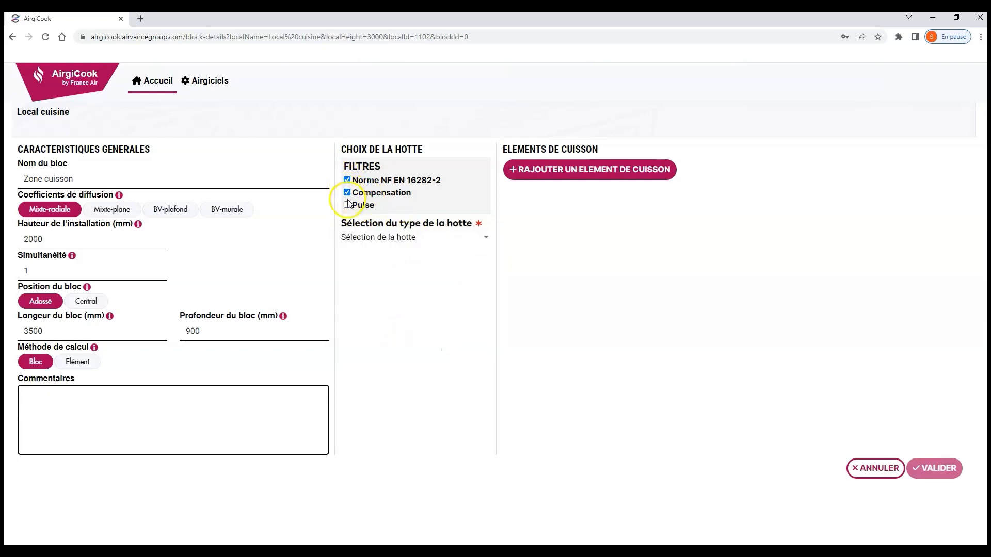
click(347, 205)
click(376, 240)
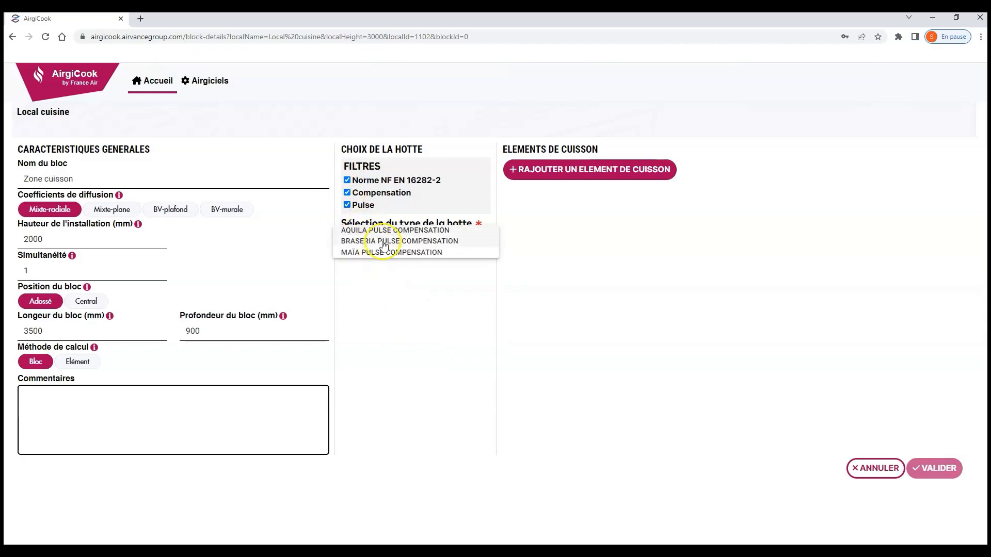
click(349, 197)
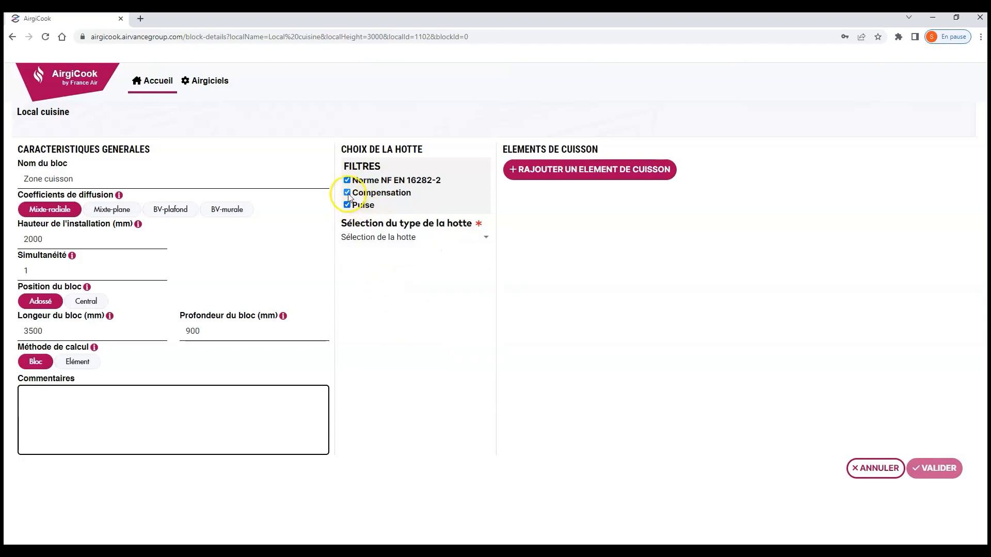
click(347, 195)
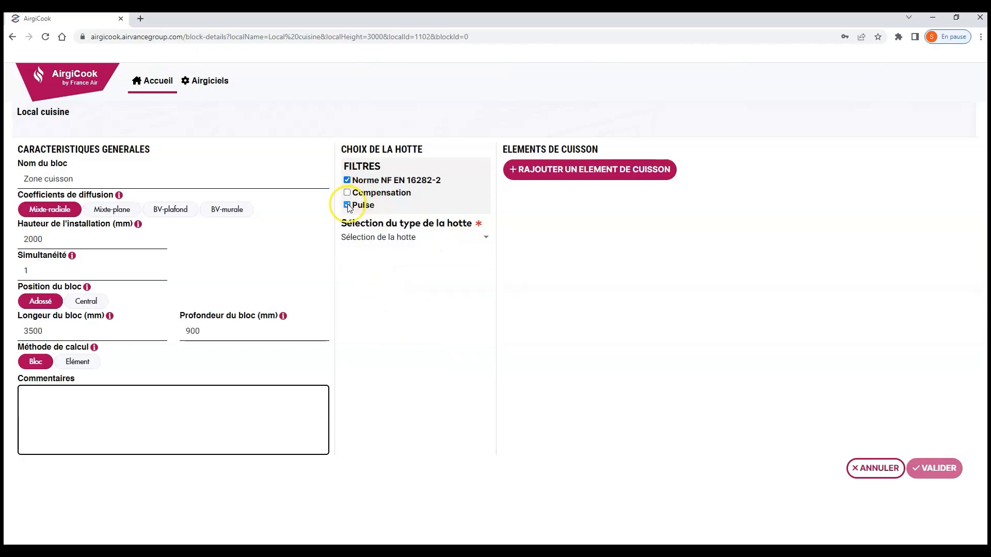
- Choose the MAÏA hood type for the block and highlight its article code
click(408, 238)
click(377, 299)
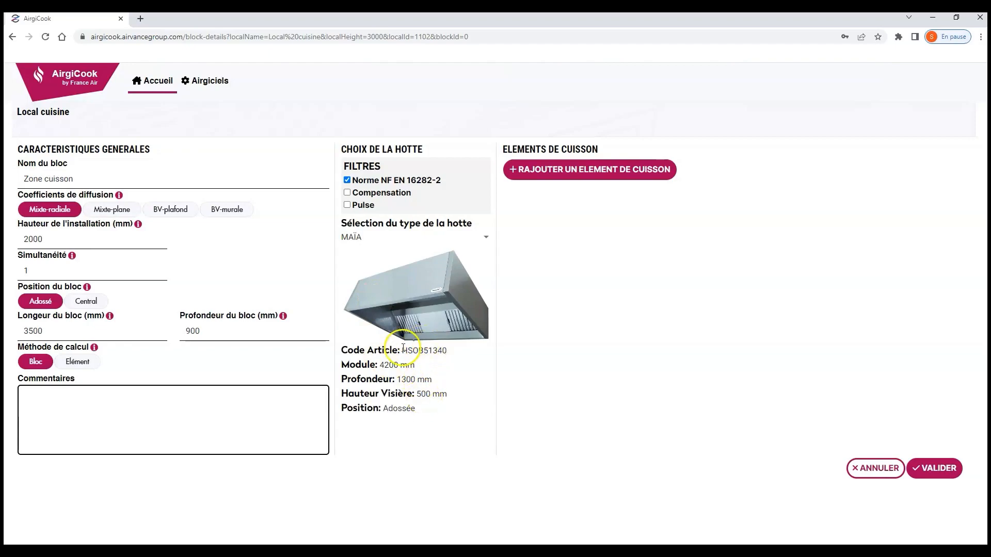
drag(445, 350, 404, 350)
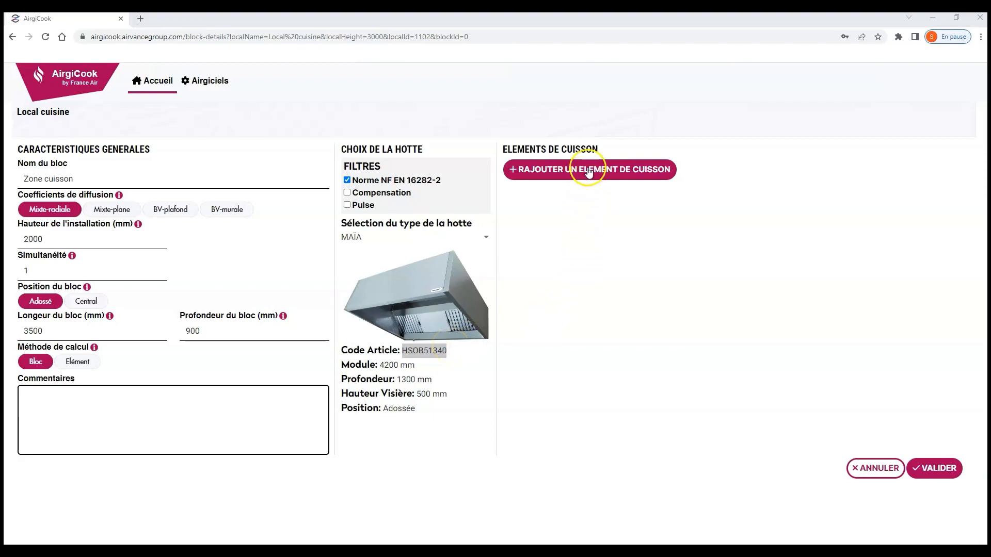
- Start a new cooking element for the block and choose Plancha as its type
click(623, 174)
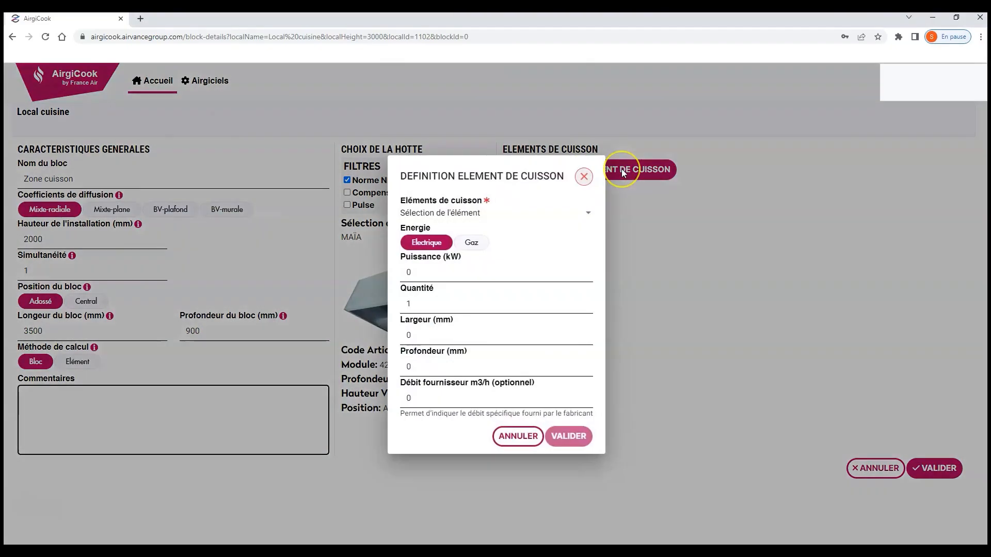
click(488, 214)
scroll(471, 256, down, 5)
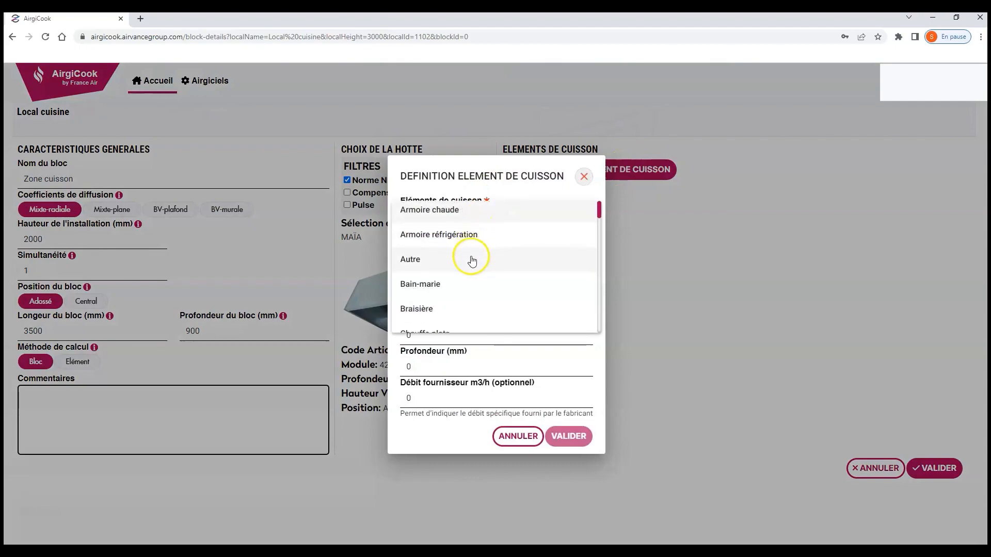
scroll(471, 262, down, 10)
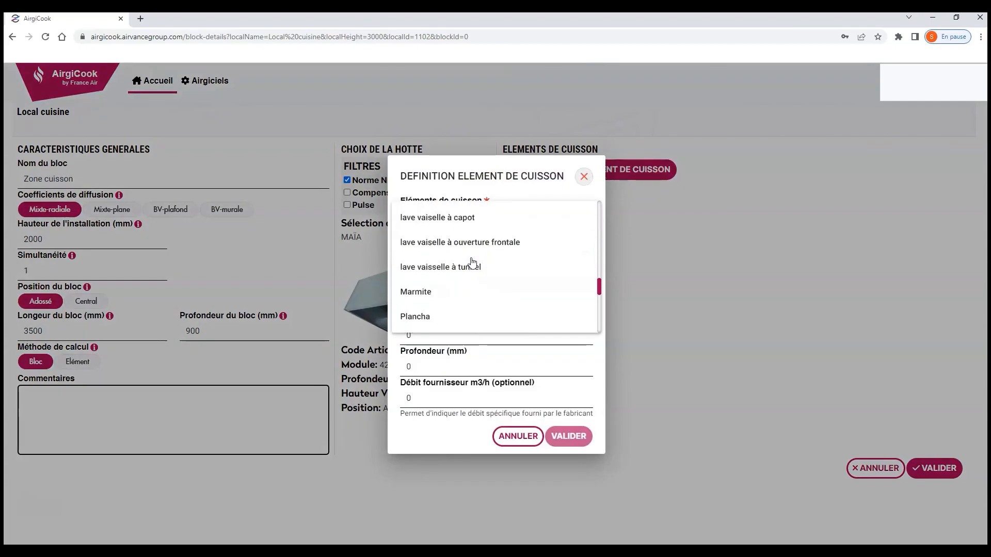
click(415, 209)
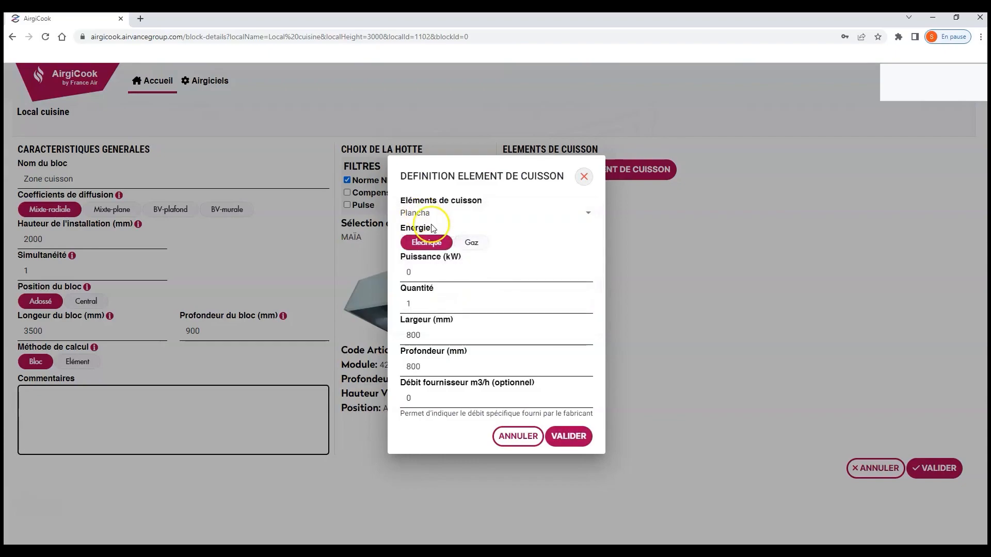
- Set the plancha's power to 15 kW and its width and depth to 900 mm, and validate the element
click(422, 274)
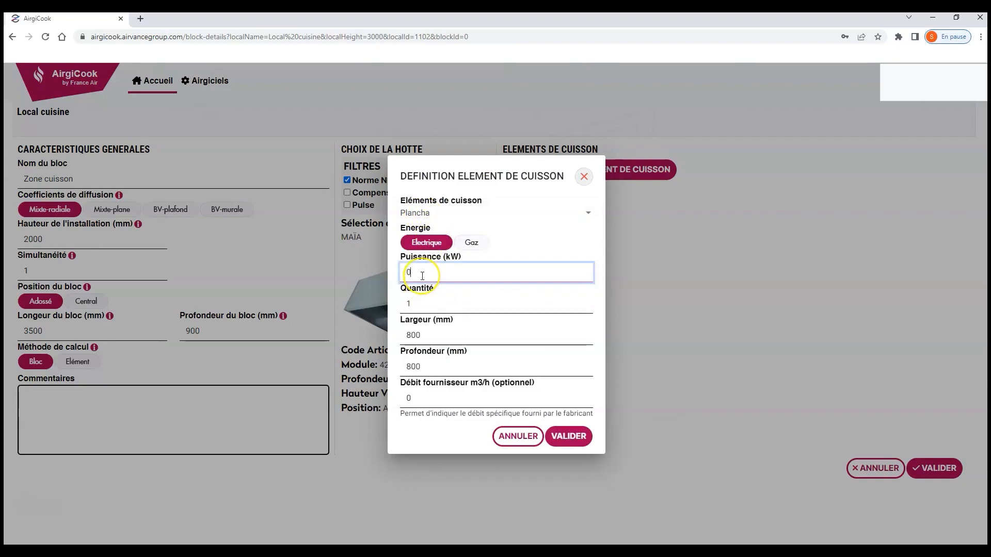
key(BackSpace)
text(15)
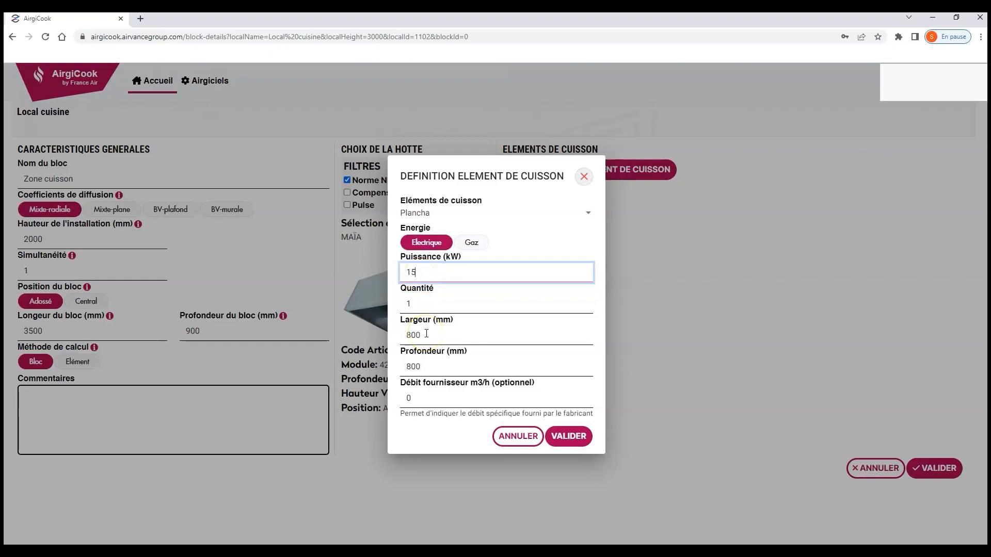
drag(426, 334, 403, 366)
text(900)
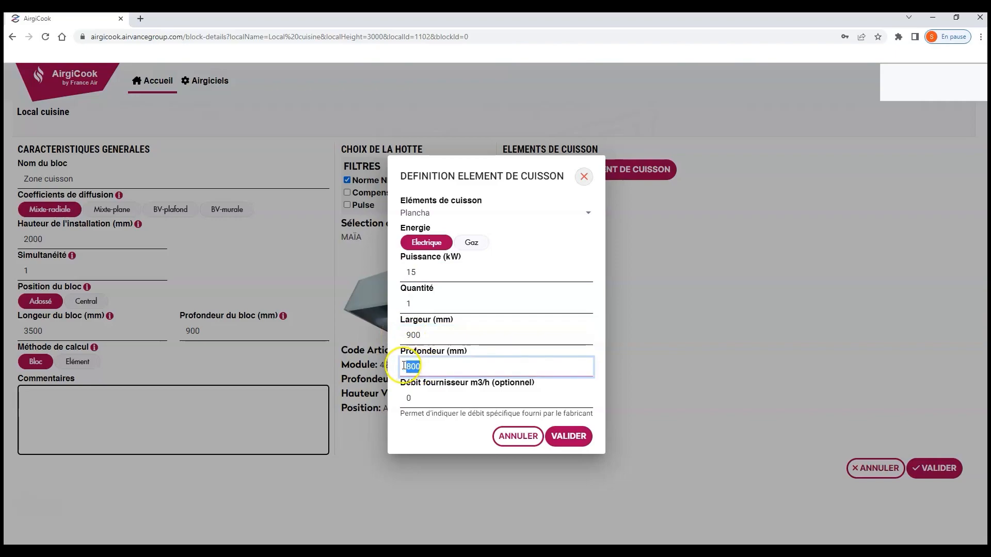
text(900)
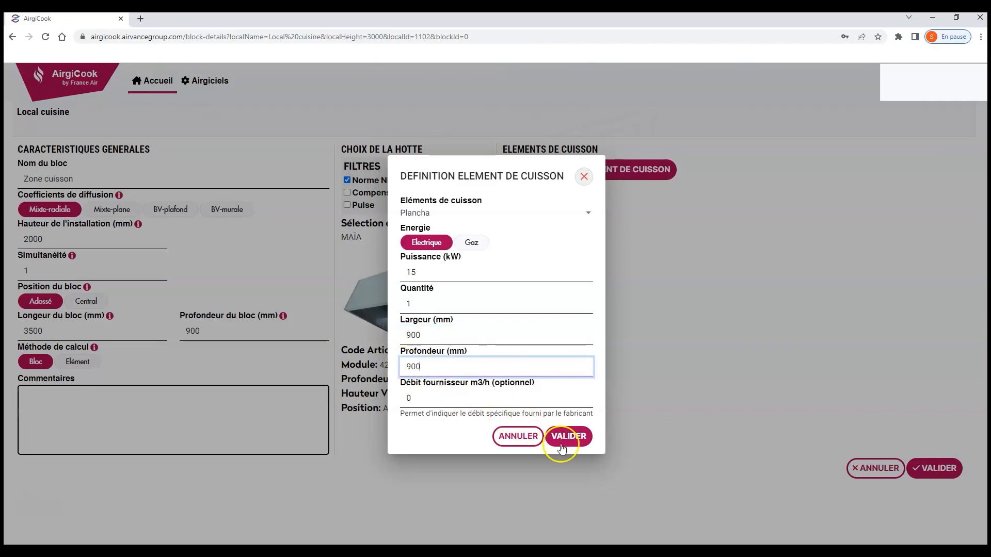
click(562, 446)
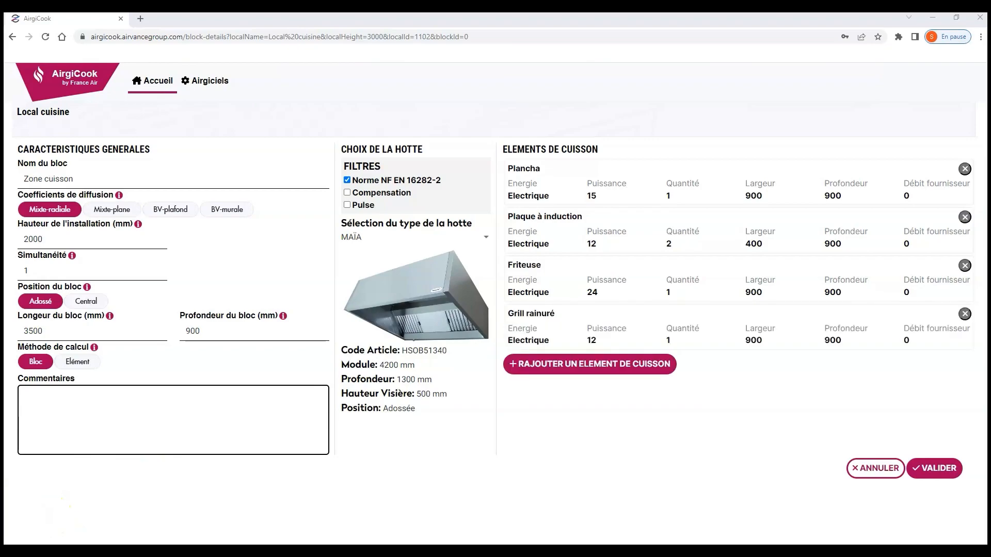
- Enter the comment "friteuse = pyrosafe" for the Zone cuisson block and validate the block
click(59, 402)
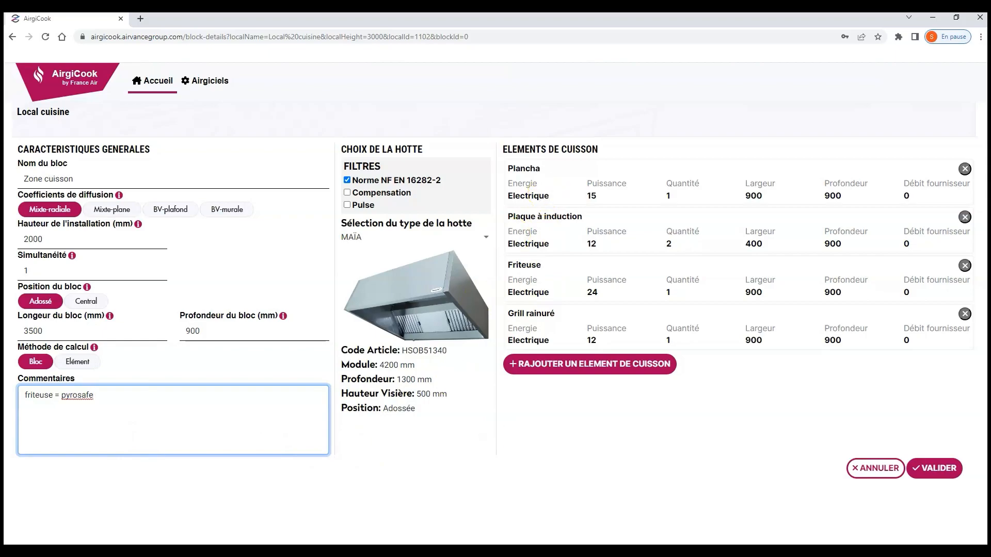
click(930, 470)
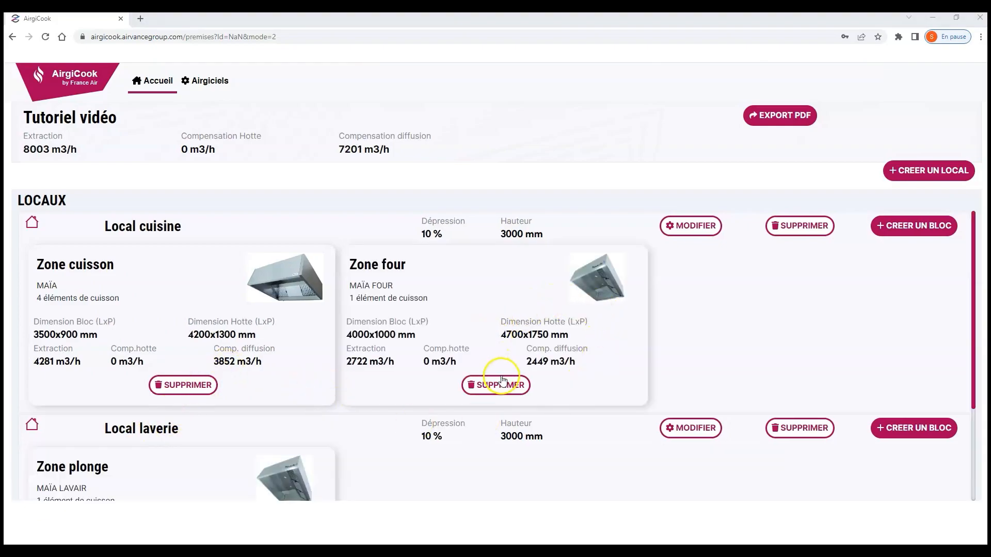
- Review the settings of the Zone four block in Local cuisine and of the Zone plonge block in Local laverie
click(508, 328)
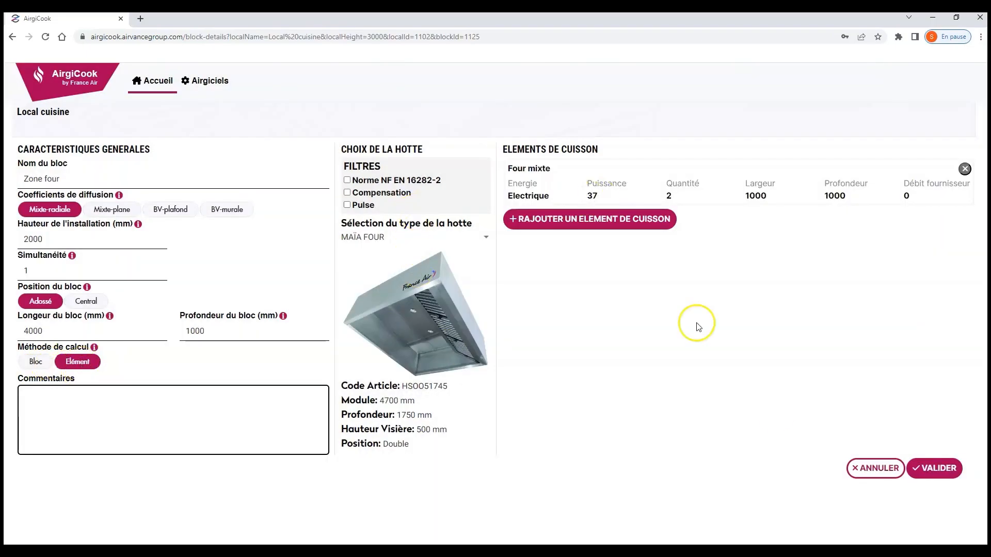
click(921, 472)
scroll(217, 458, down, 3)
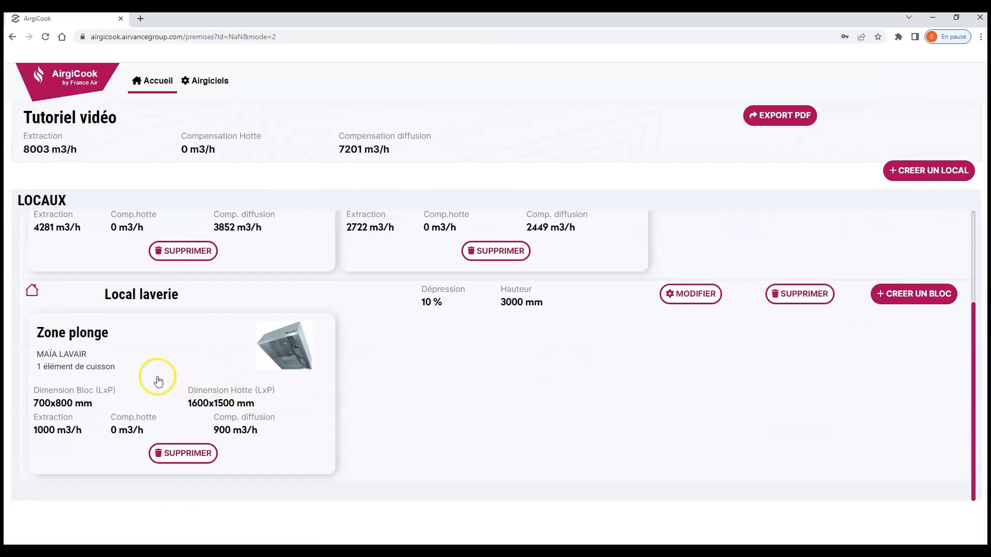
click(158, 381)
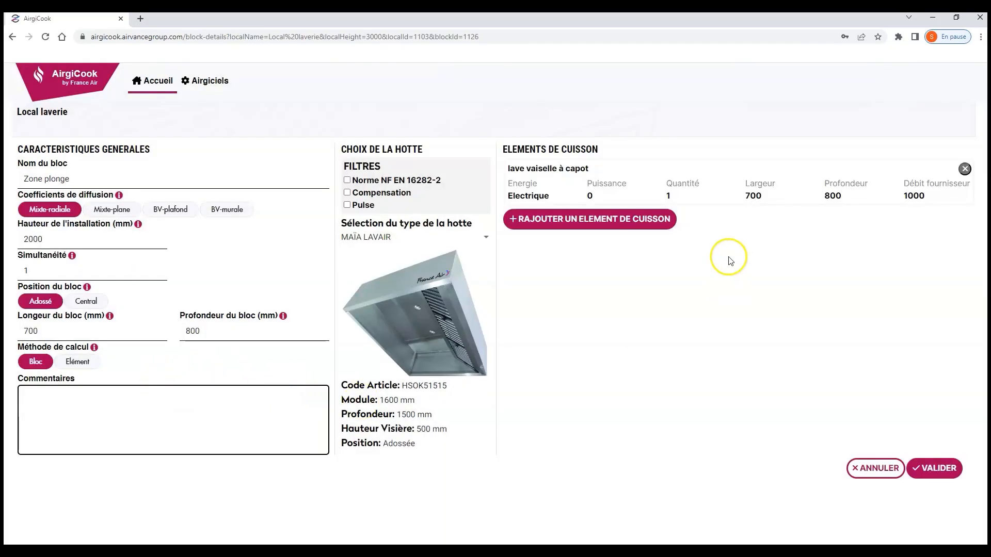
- Check the settings of the lave vaiselle à capot element in the Zone plonge block, and validate the element and the block
click(645, 192)
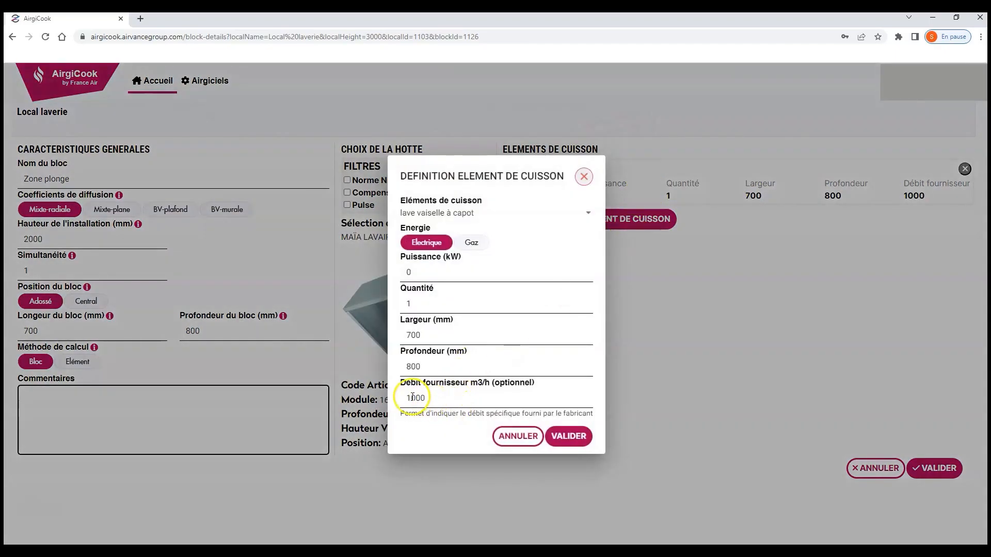
click(569, 436)
click(953, 473)
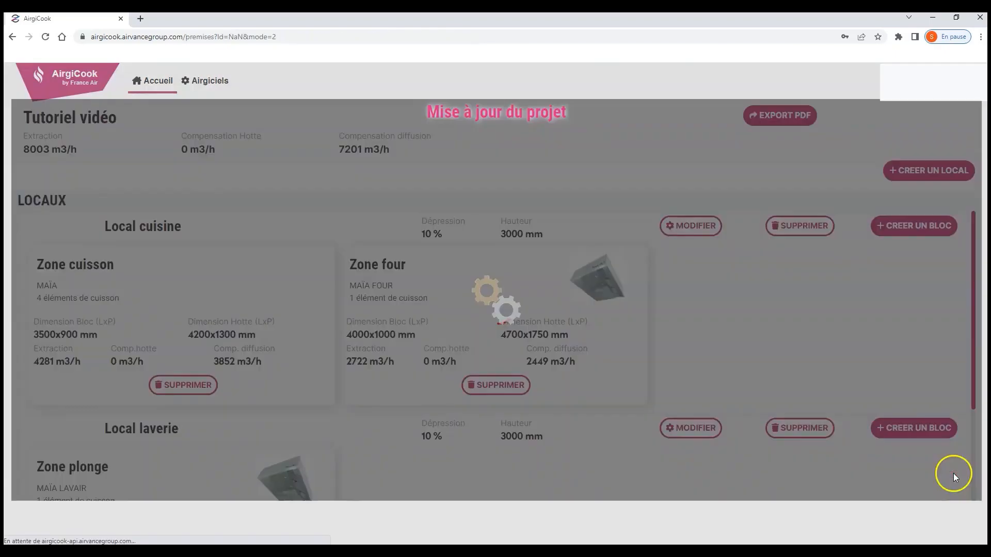
- Open the Zone cuisson block of Local cuisine and change its hood type to MAÏA COMPENSATION
click(283, 327)
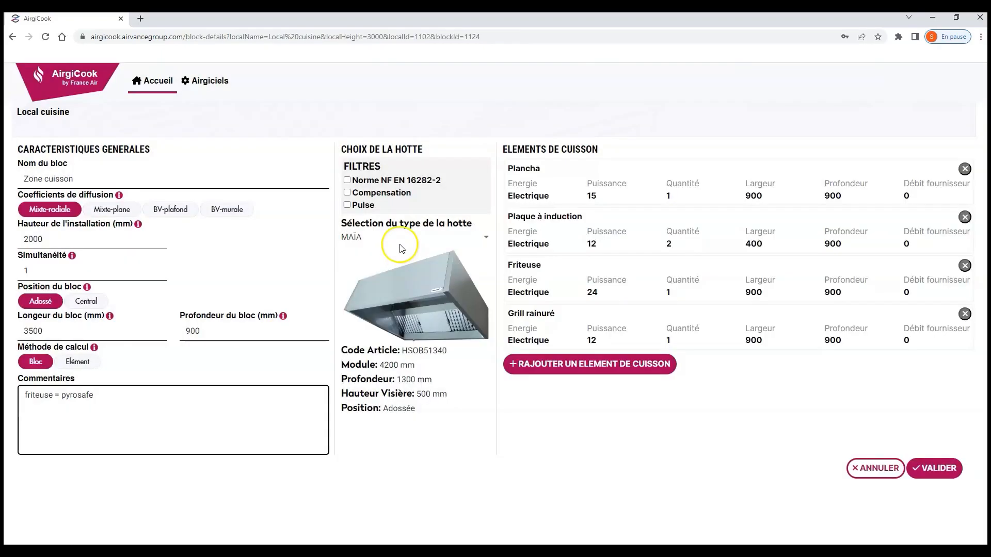
click(389, 237)
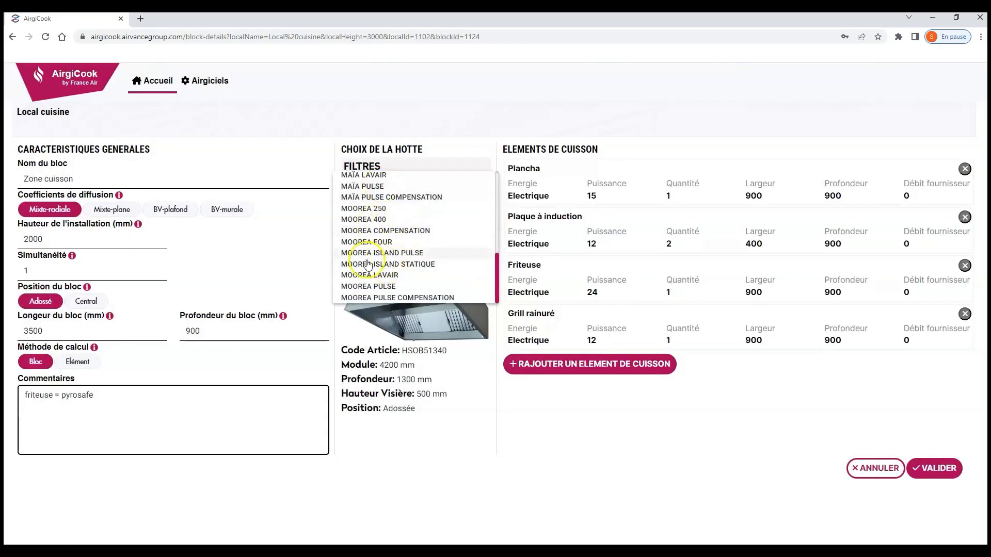
scroll(384, 230, up, 1)
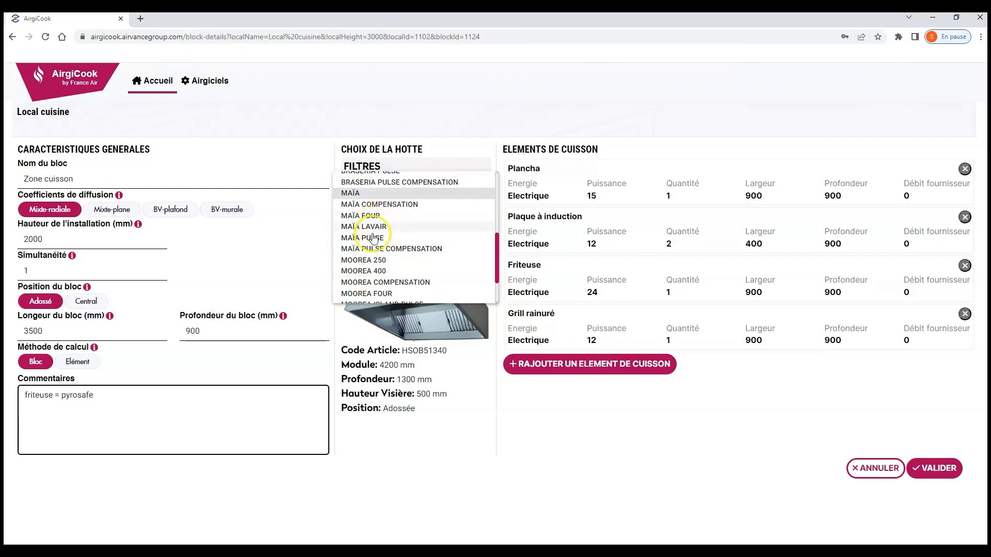
click(372, 204)
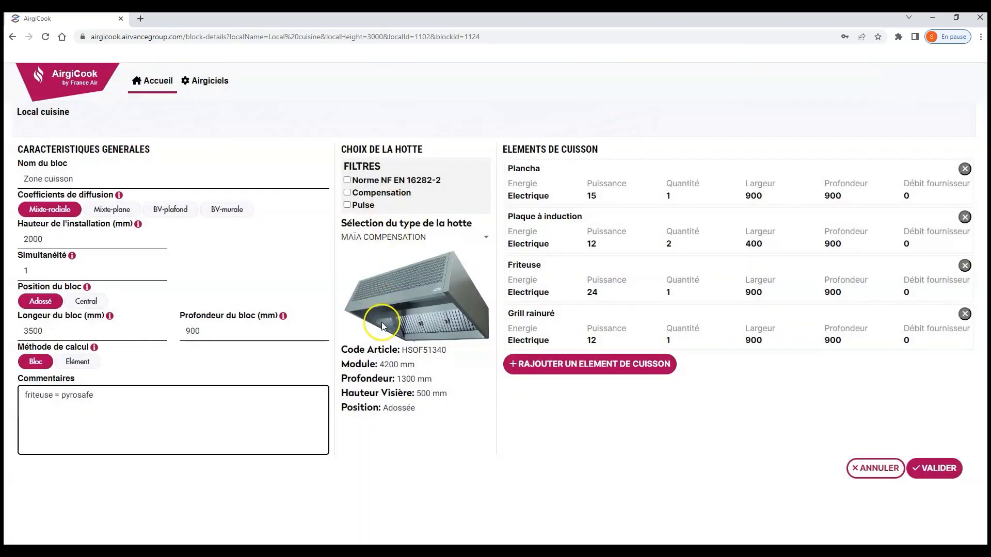
- Set the hood type of the Zone cuisson block back to MAÏA
click(415, 237)
scroll(393, 253, up, 2)
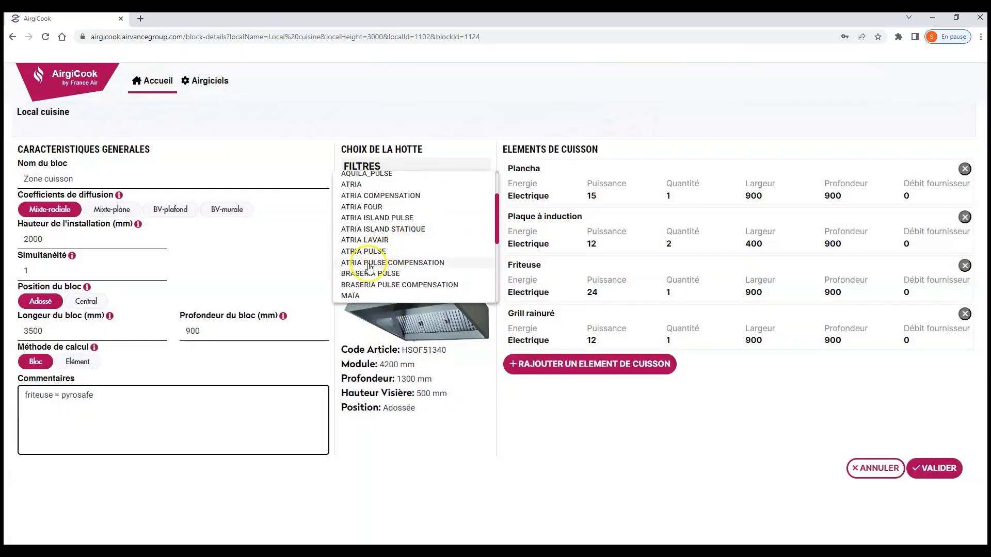
scroll(393, 253, down, 1)
click(392, 246)
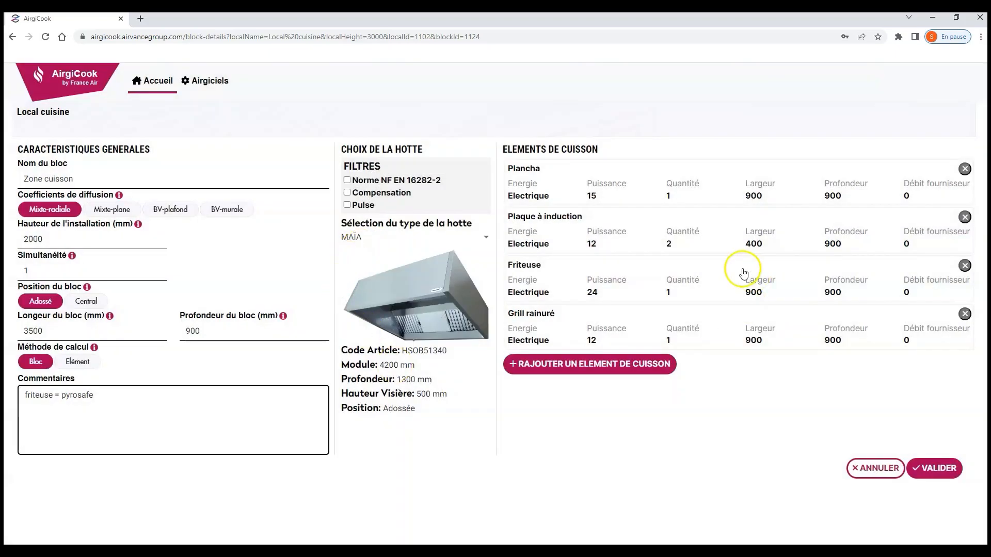
- Change the Friteuse cooking element of the Zone cuisson block to Grill automatique and validate the element
click(612, 270)
click(484, 215)
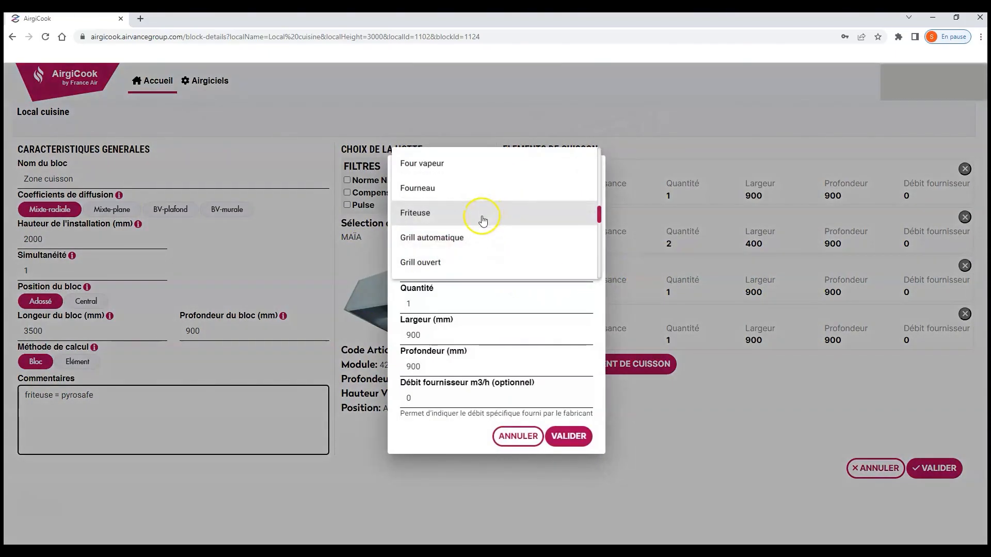
click(449, 239)
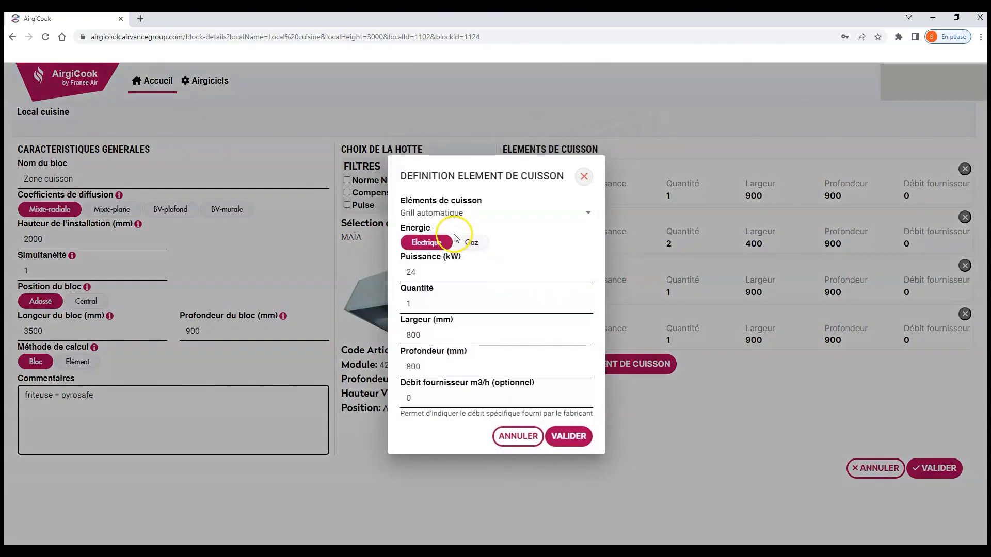
click(565, 440)
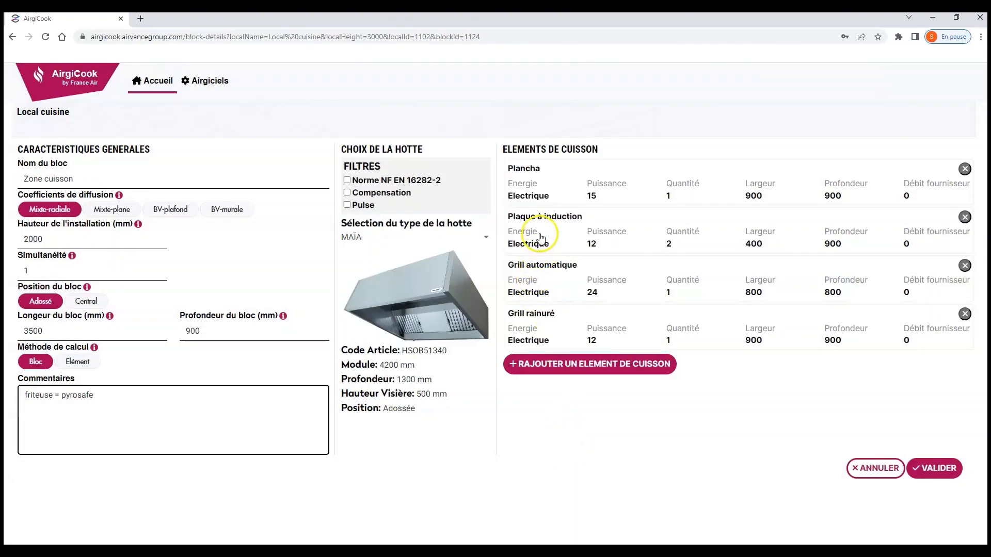
- Change the Grill automatique element back to Friteuse with its 400 mm width and 800 mm depth, and validate the element and the block
click(537, 274)
click(502, 217)
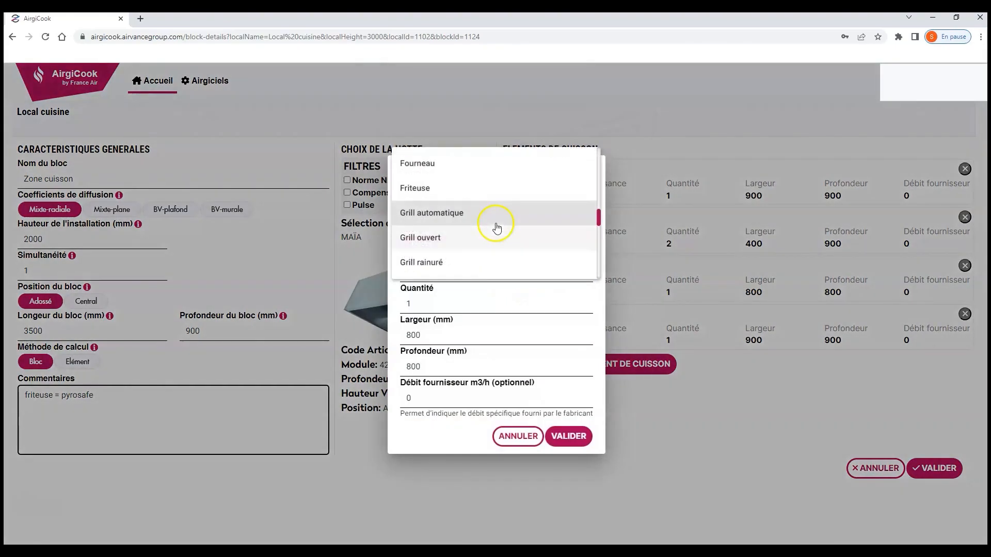
scroll(427, 216, up, 3)
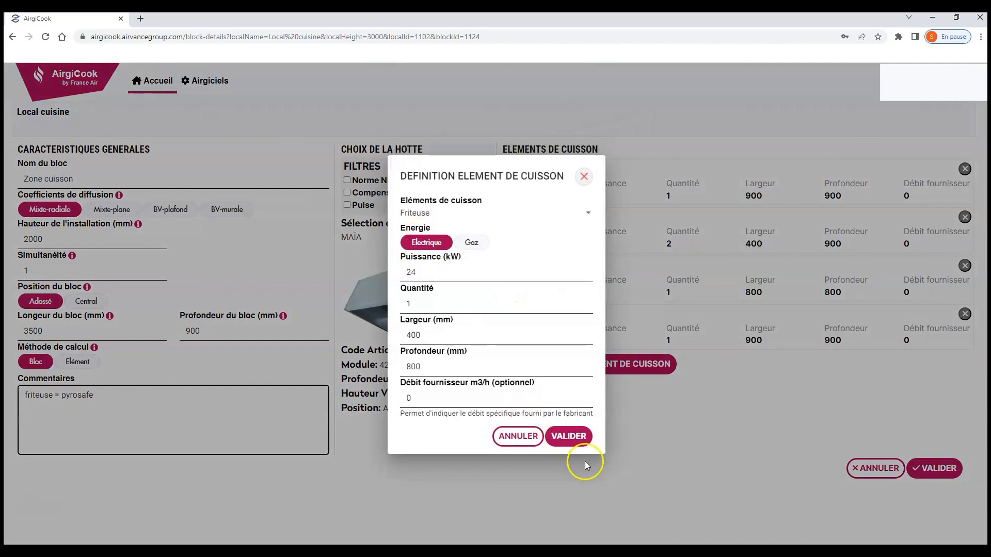
click(577, 436)
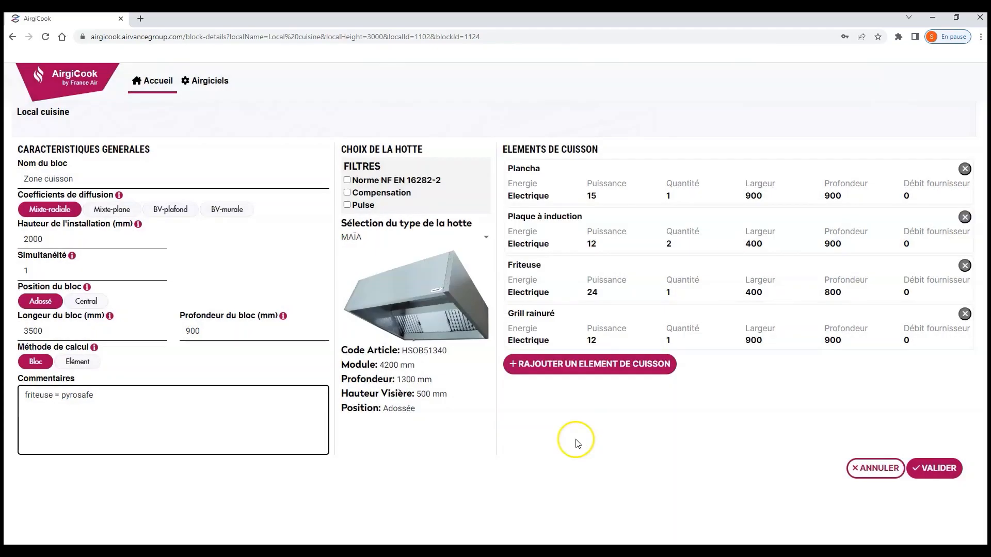
click(937, 467)
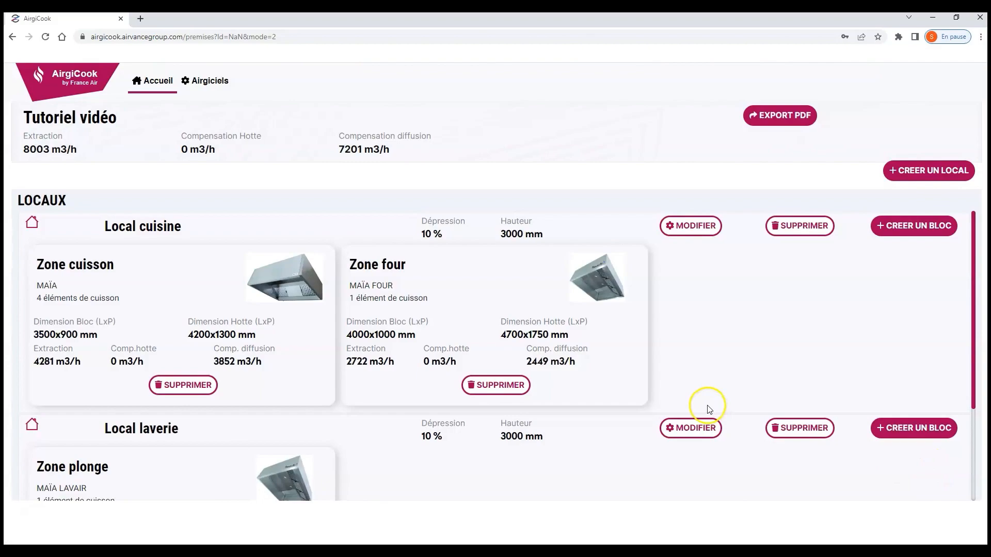
- Export the Tutoriel vidéo project as a PDF and open the downloaded report
scroll(703, 405, down, 2)
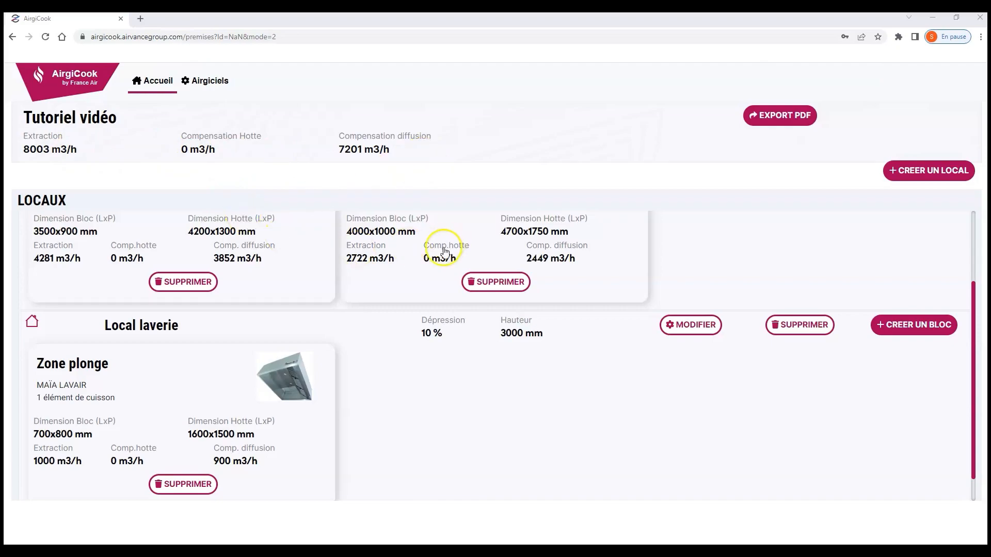
scroll(419, 294, up, 2)
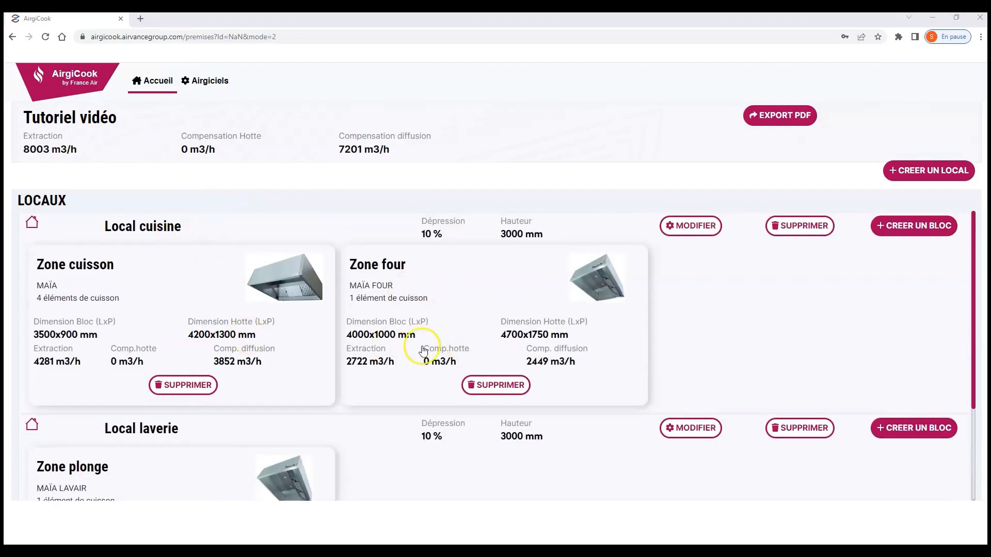
scroll(194, 388, down, 1)
scroll(195, 388, down, 1)
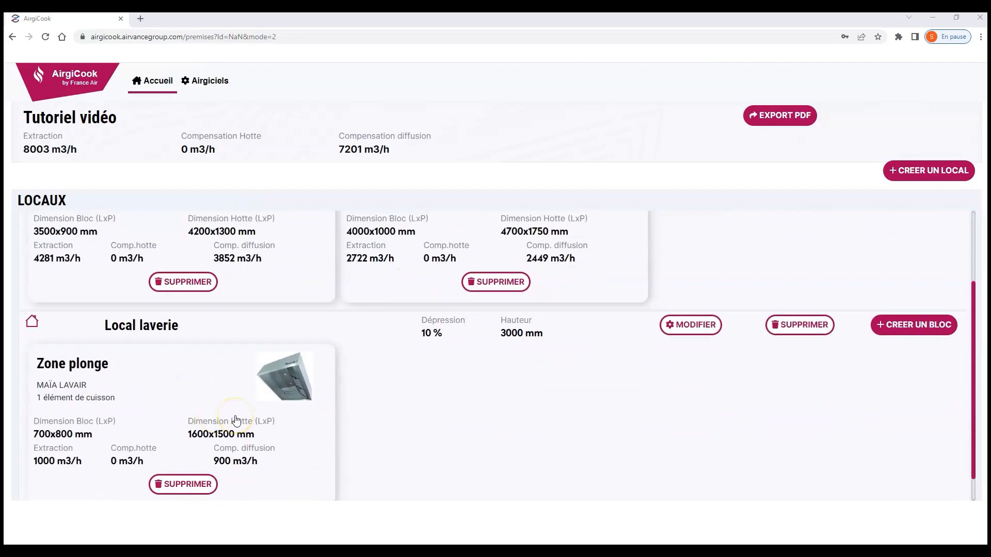
scroll(420, 404, up, 2)
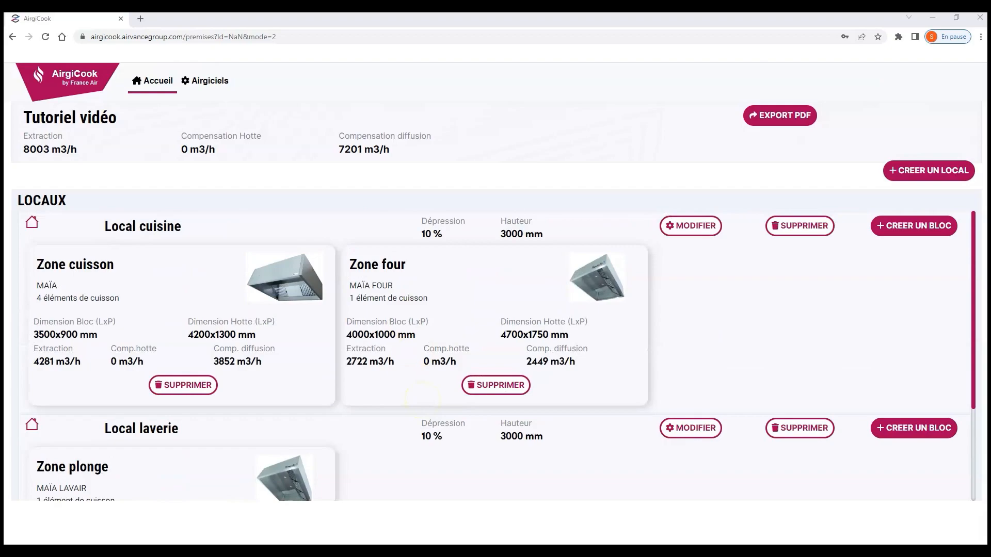
click(773, 116)
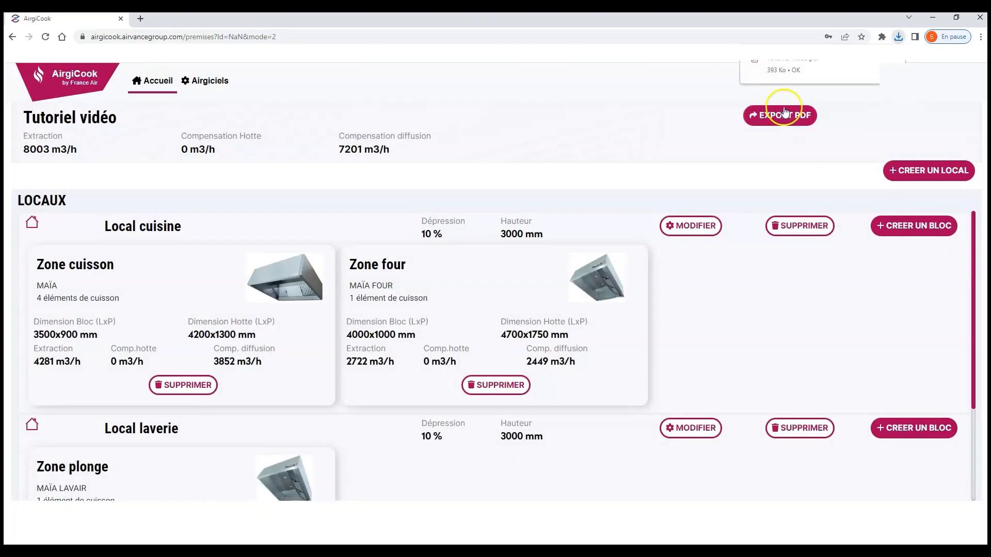
click(826, 63)
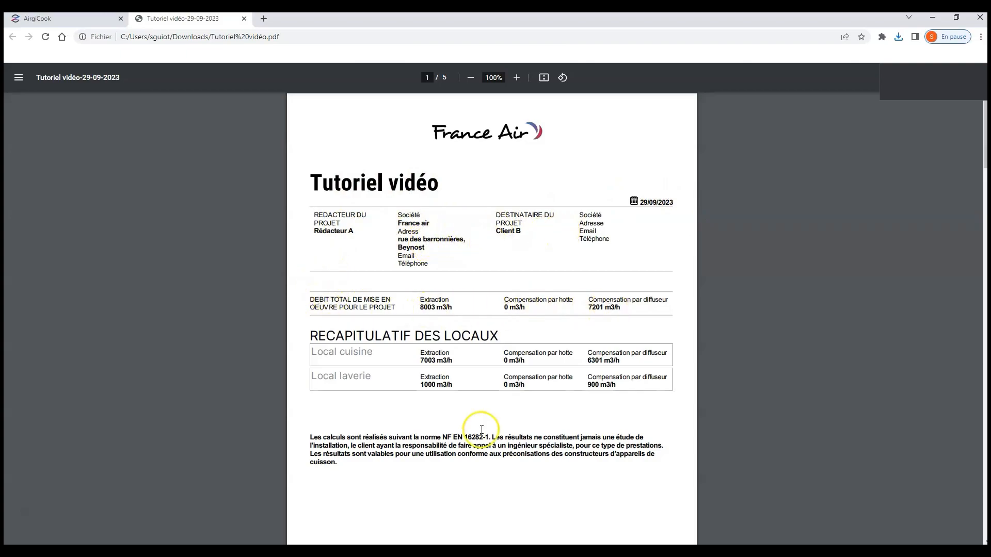
- Read through the report's pages on Zone cuisson, Zone four and Zone plonge up to the technical annexes
scroll(479, 370, down, 1)
scroll(480, 370, down, 10)
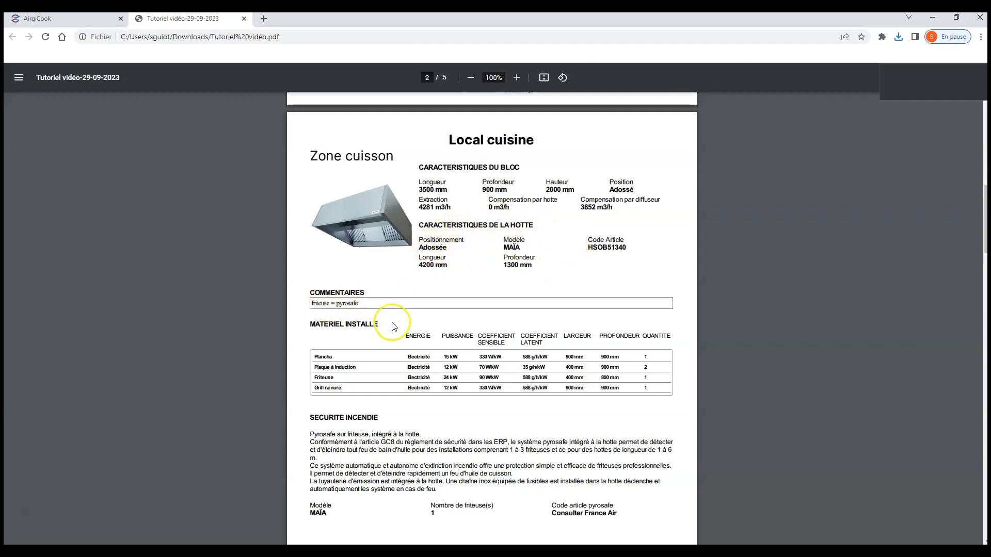
scroll(453, 338, down, 3)
scroll(453, 352, down, 8)
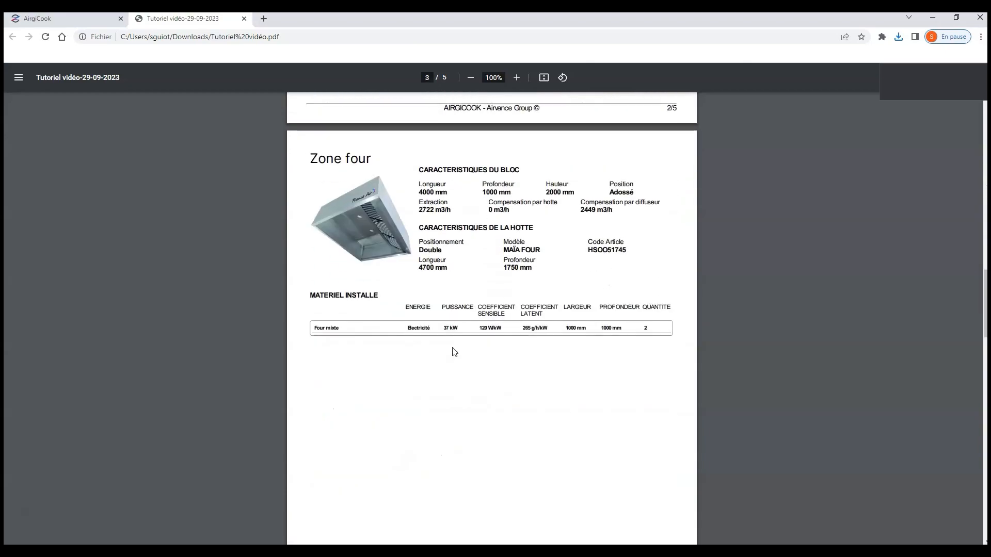
scroll(454, 352, down, 10)
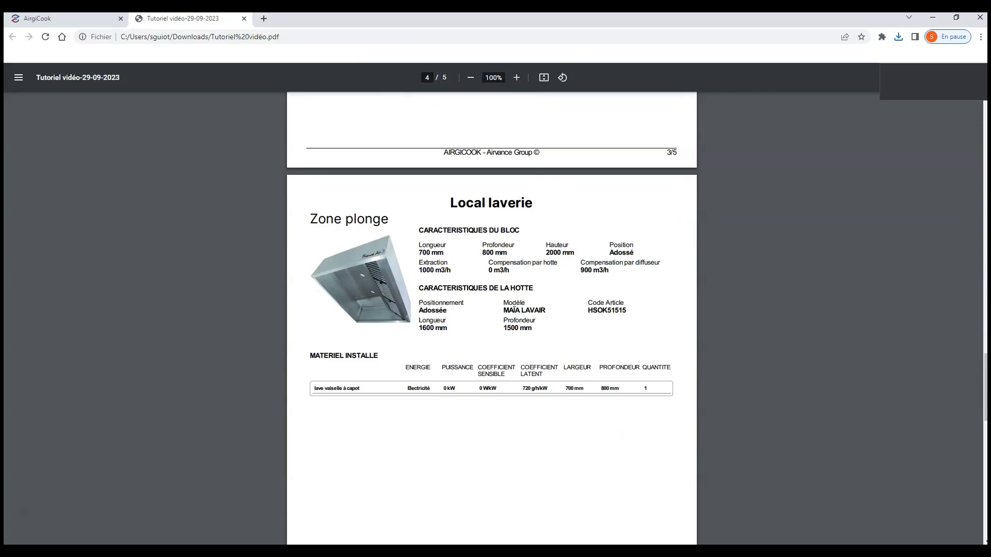
scroll(449, 332, down, 12)
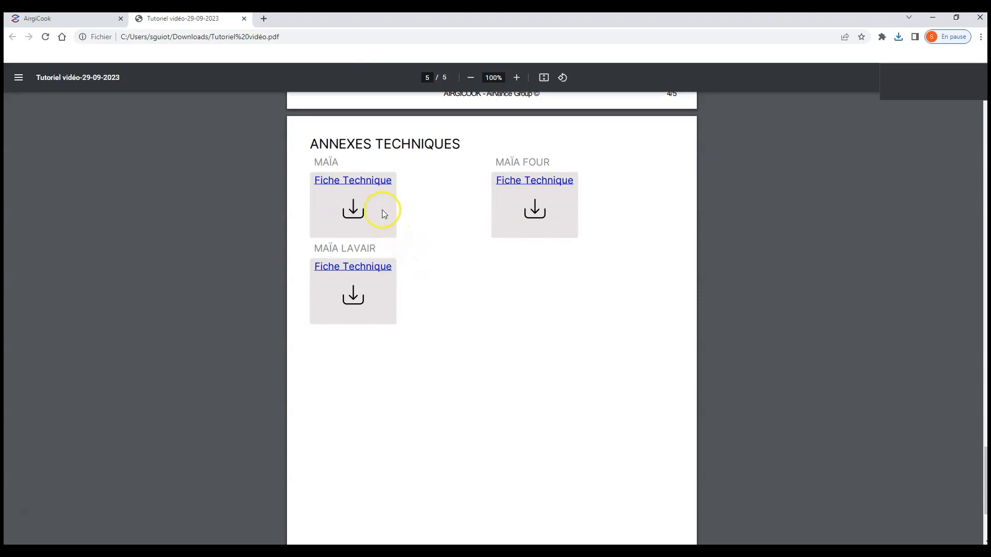
- View the document pages linked from the MAÏA and MAÏA LAVAIR technical sheets in the annexes, returning to the report after each
click(364, 190)
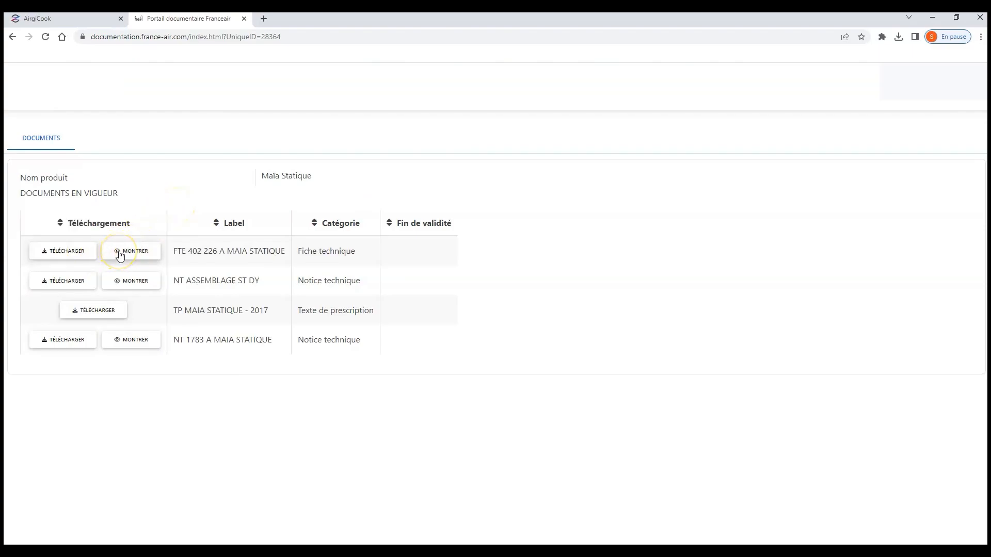
click(13, 37)
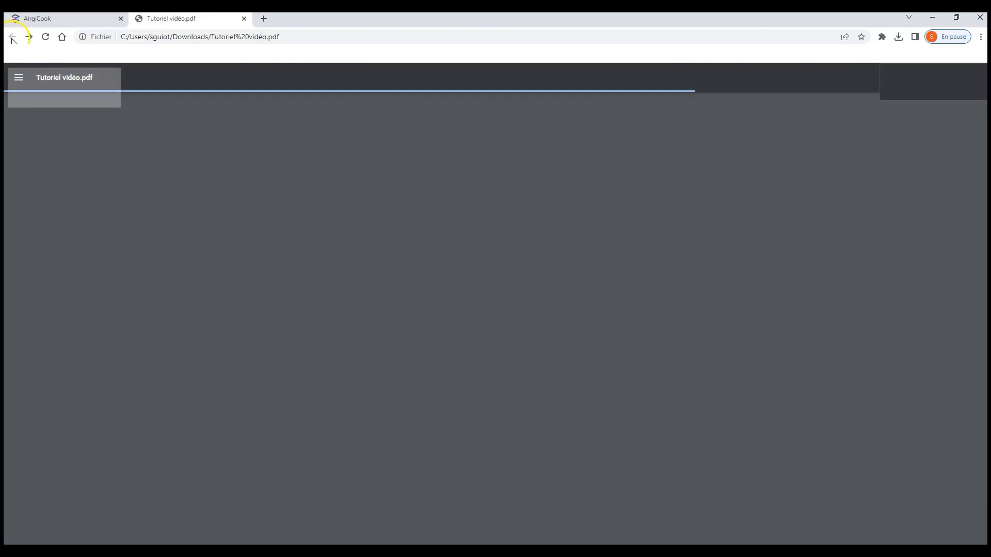
scroll(361, 298, down, 20)
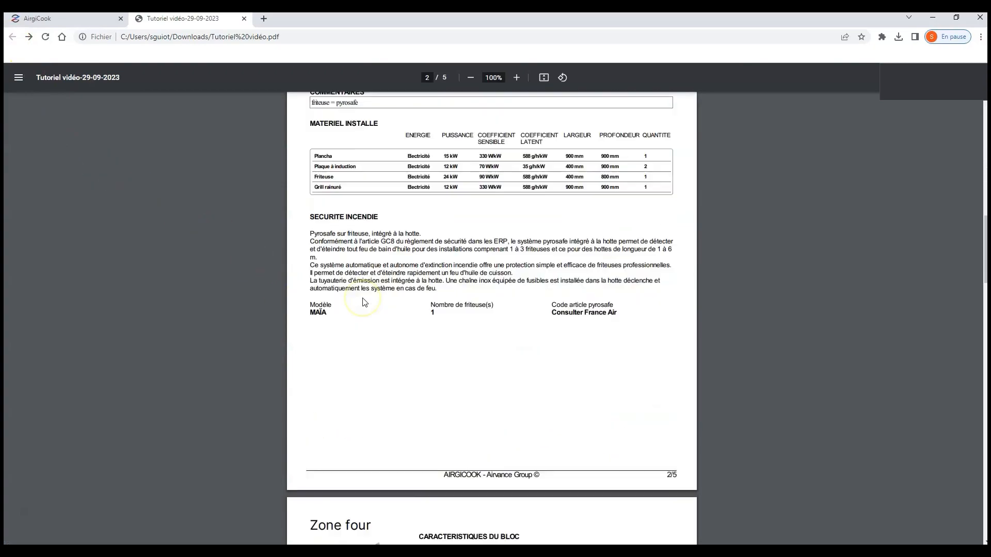
scroll(364, 301, down, 12)
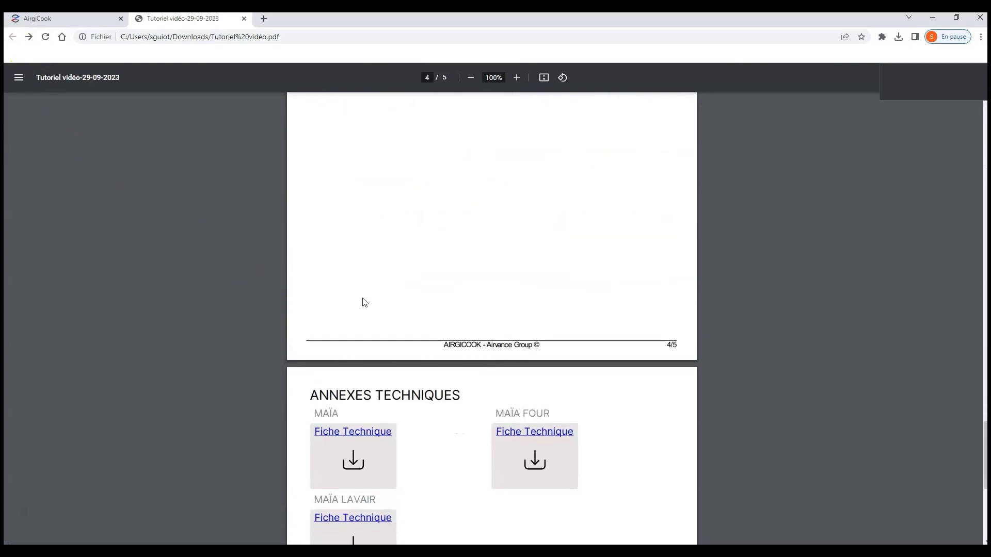
click(357, 272)
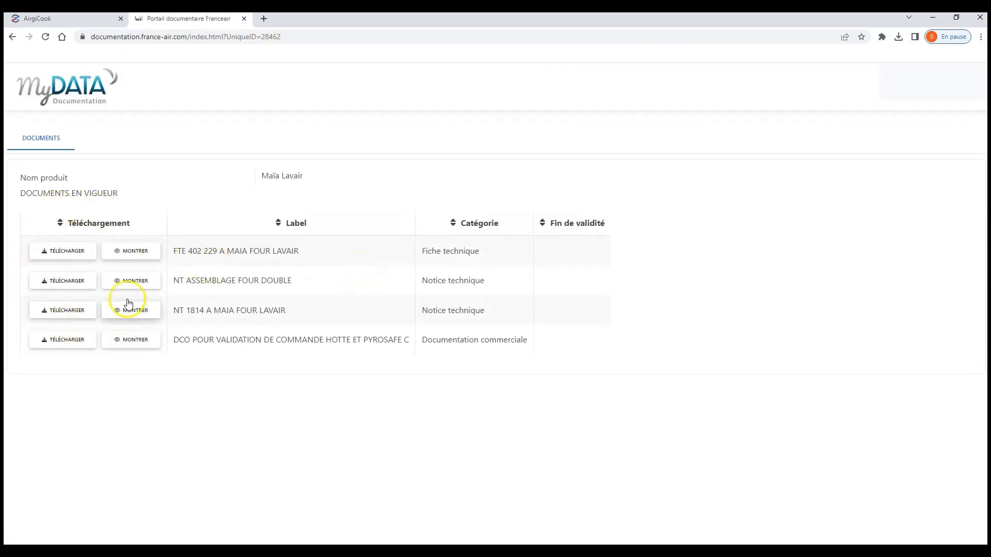
click(14, 37)
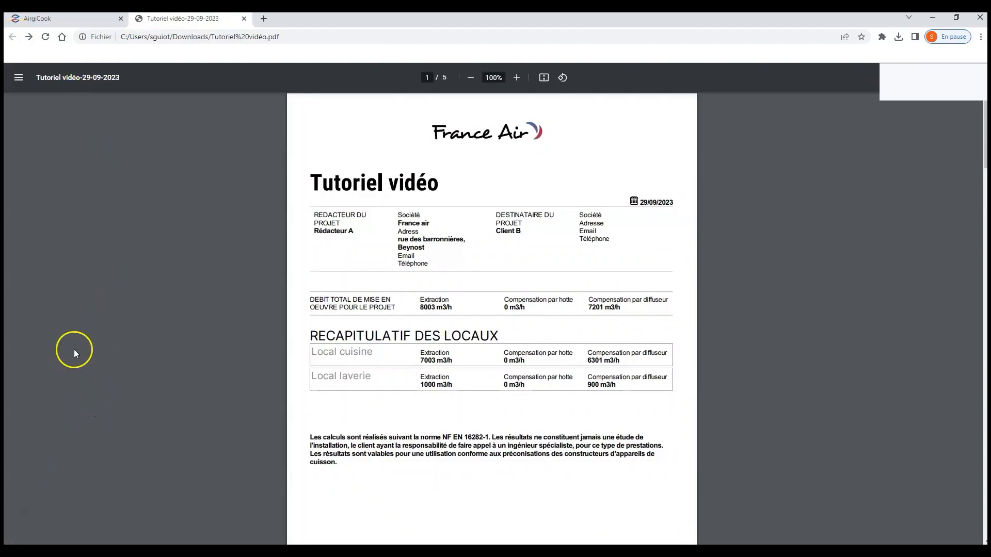
- Switch back to AirgiCook and duplicate the Tutoriel vidéo project from the project history, accepting the duplication
click(73, 20)
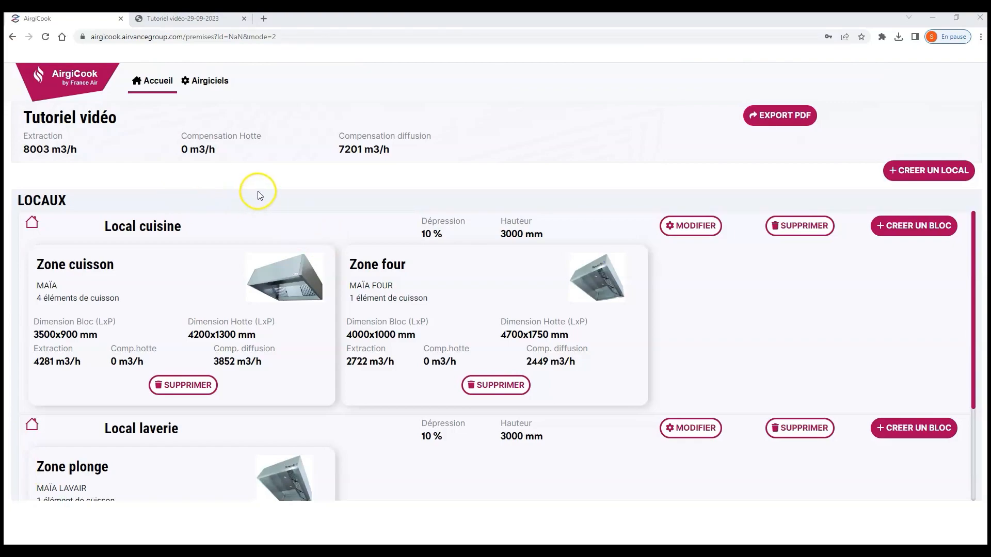
click(157, 88)
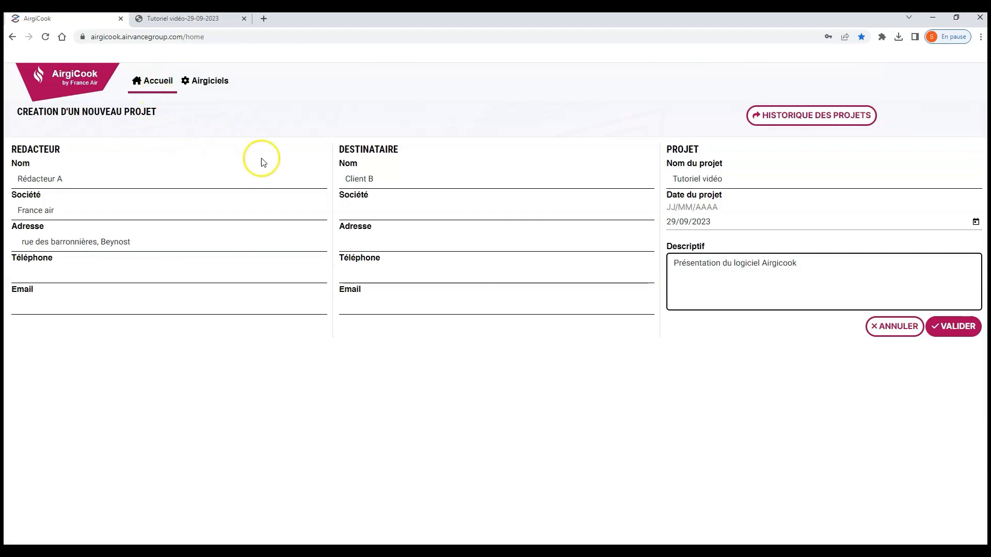
click(795, 119)
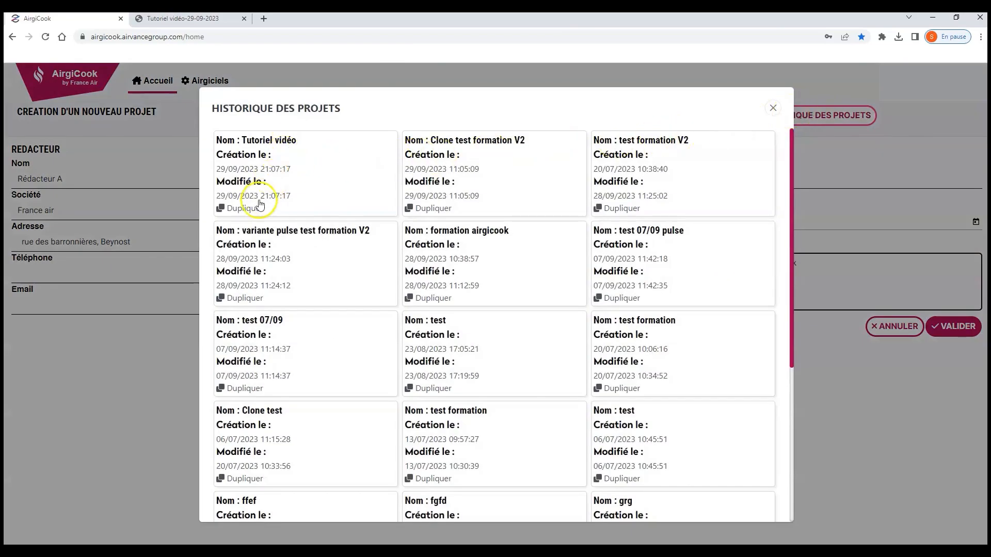
click(244, 208)
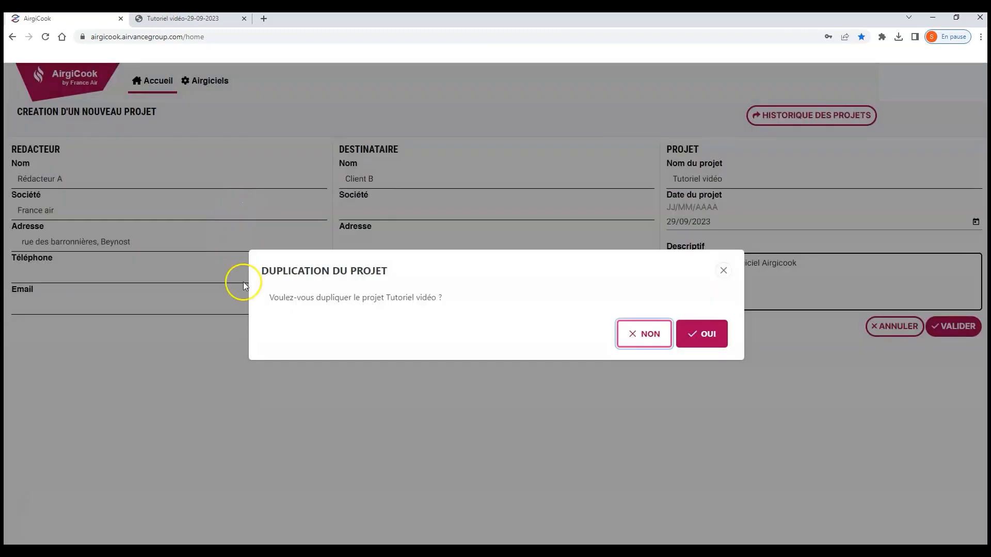
click(702, 344)
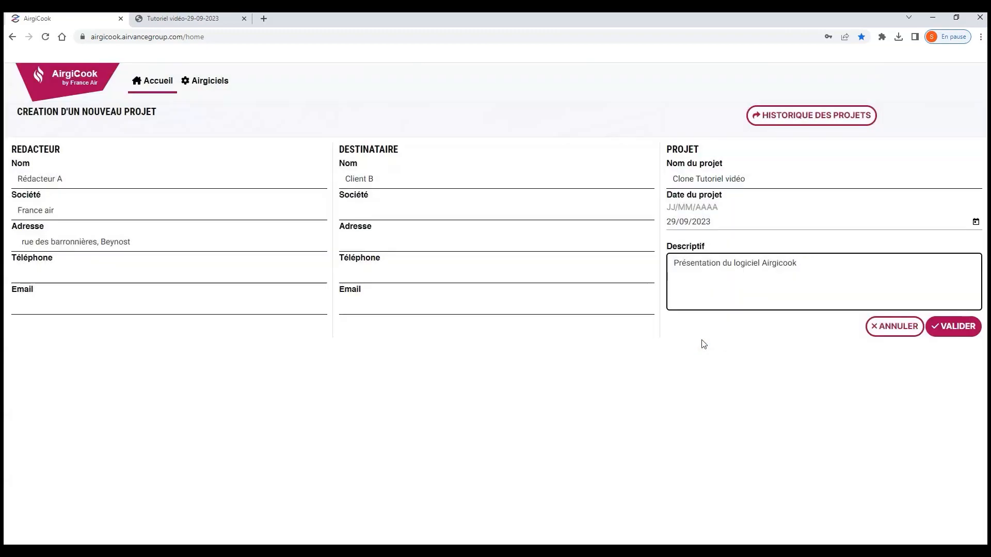
- Rename the duplicated project as "variante pulse Tutoriel vidéo" and validate it
double_click(683, 179)
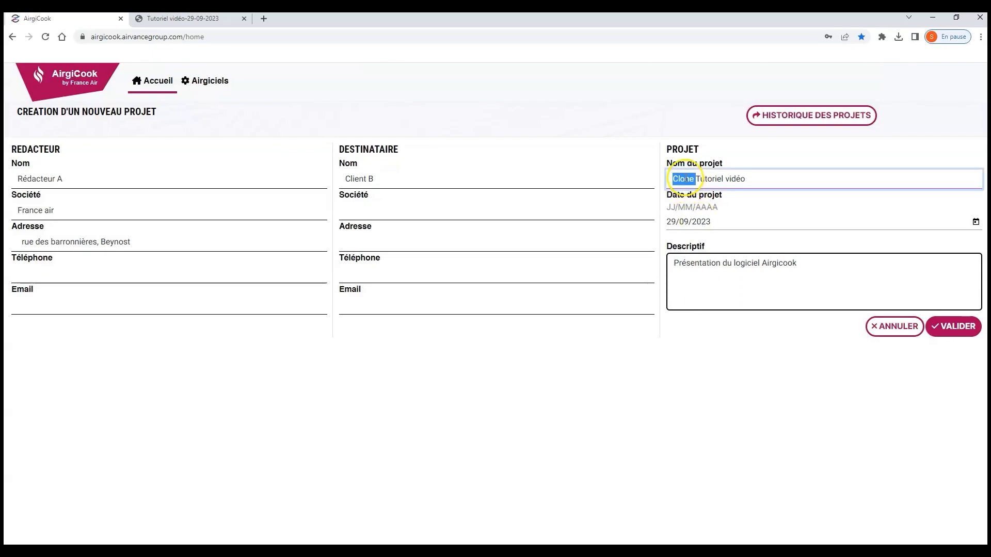
text(variant)
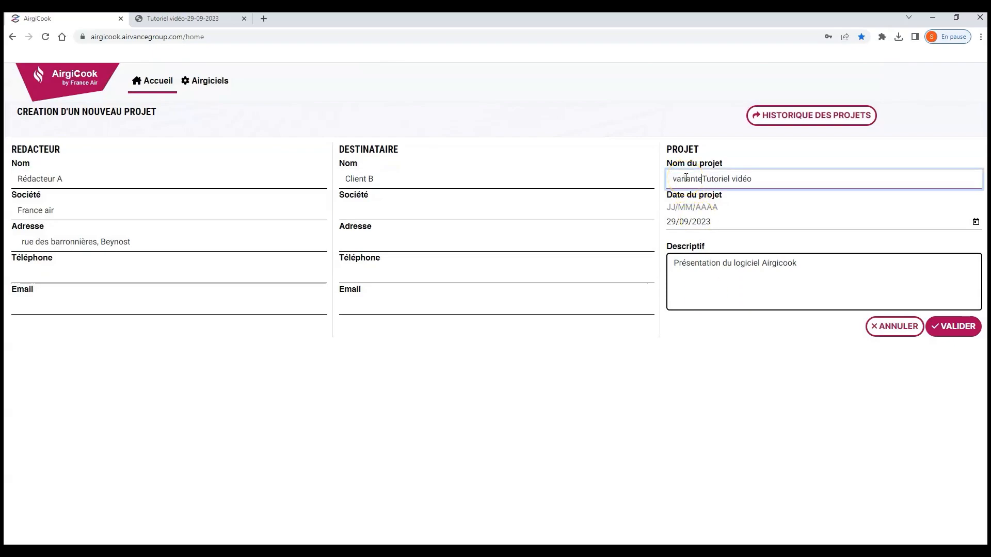
text(e pulse)
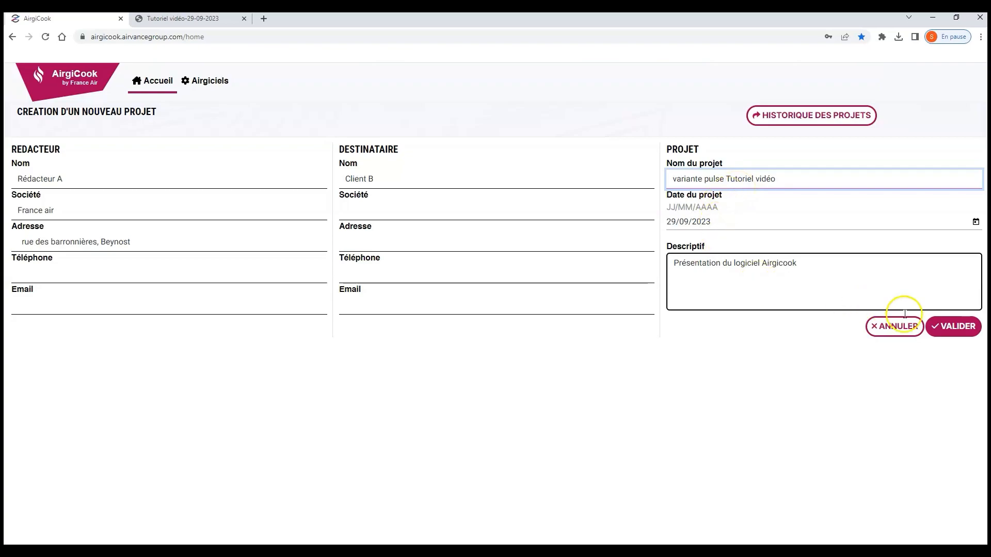
click(944, 327)
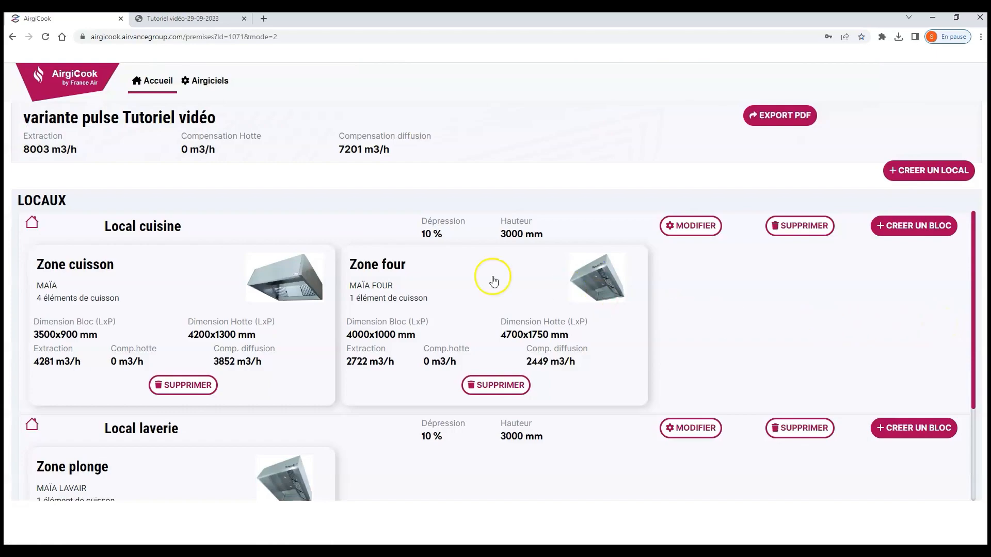
- Change the Zone cuisson block's hood to MAÏA PULSE using the Norme NF EN 16282-2 and Pulse filters, and validate the block
scroll(453, 274, down, 2)
scroll(454, 274, up, 3)
click(100, 276)
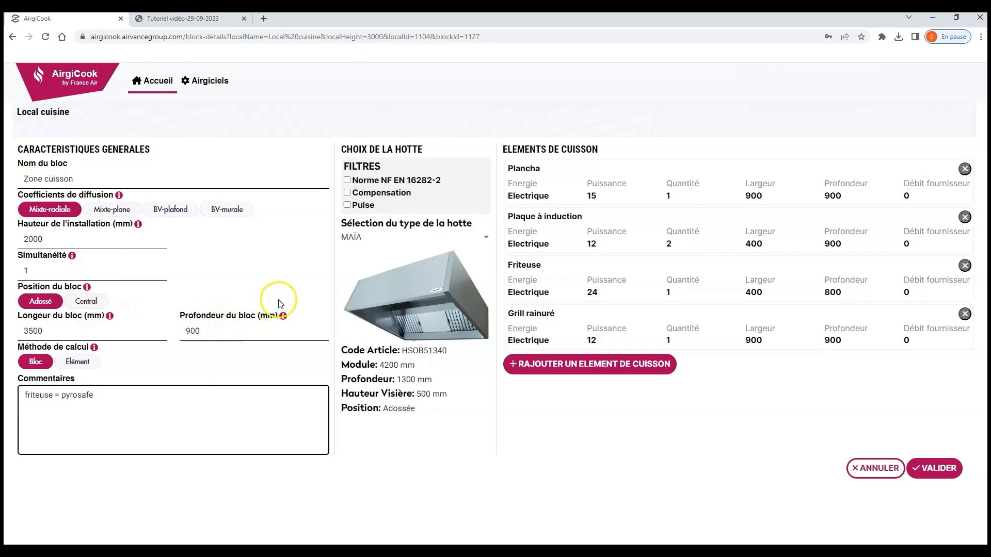
click(397, 239)
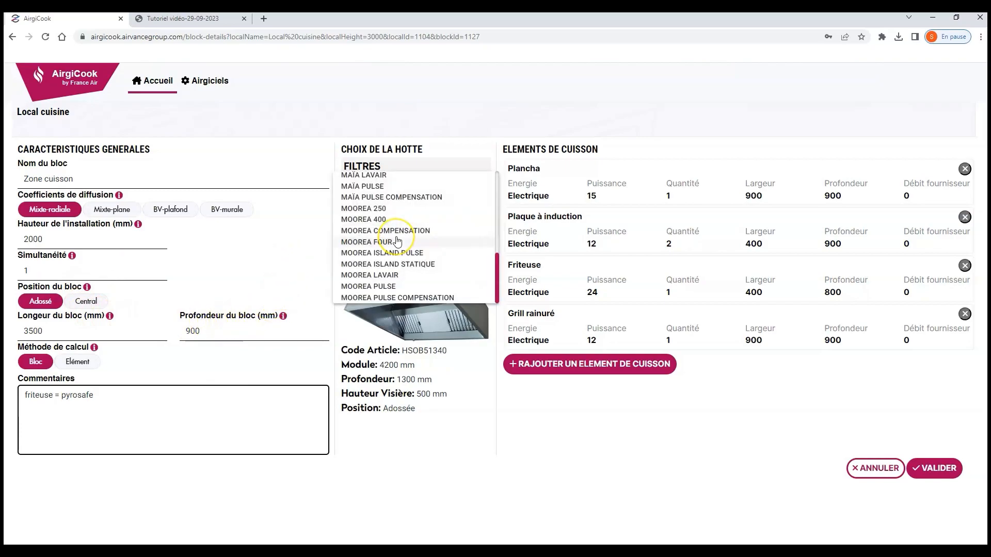
click(460, 145)
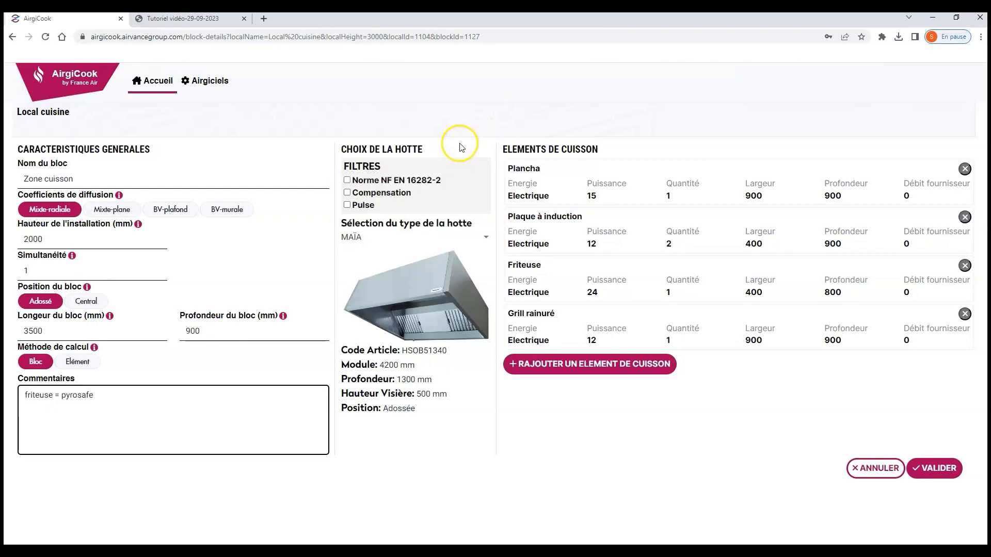
click(346, 204)
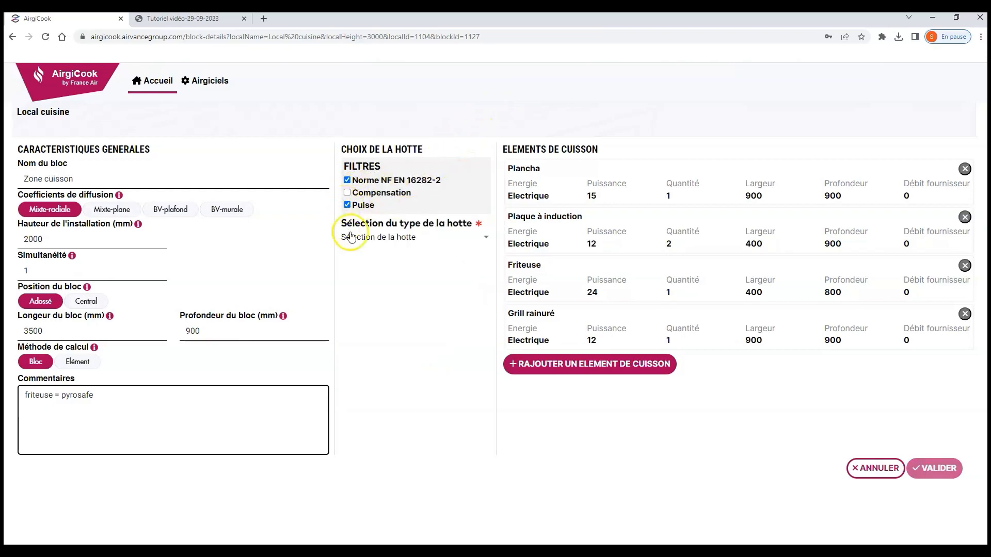
click(363, 237)
click(364, 252)
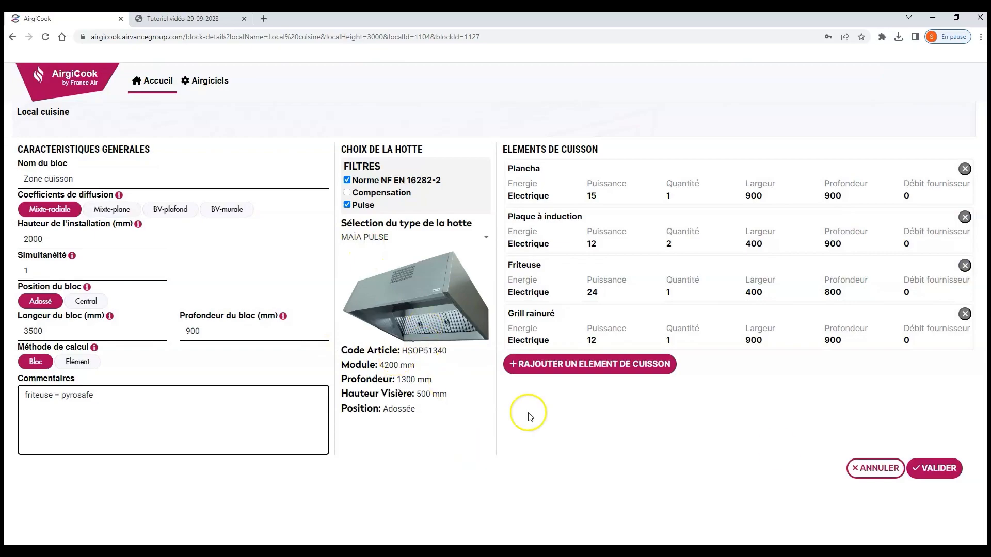
click(953, 469)
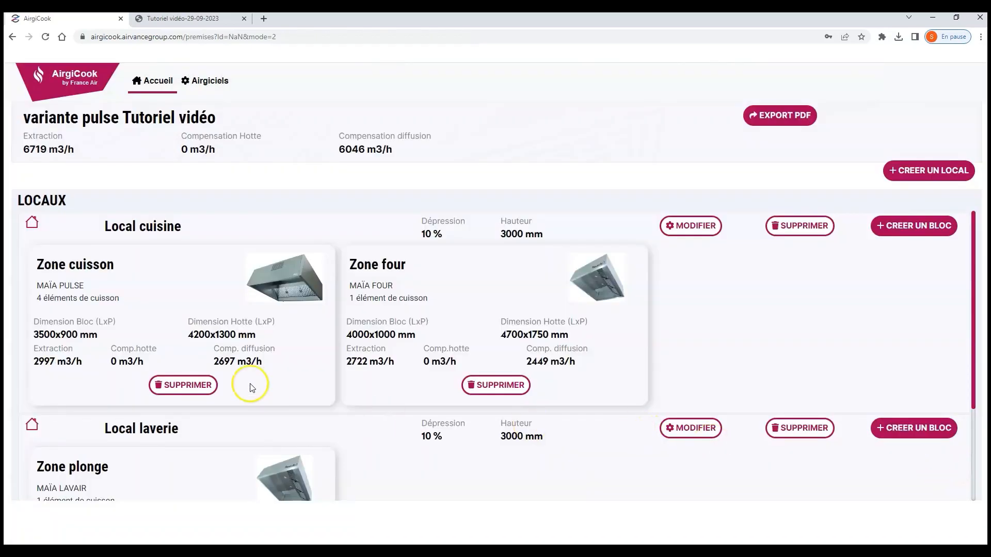
- Export the variante pulse Tutoriel vidéo project as a PDF and read the downloaded report from the summary to Zone cuisson
scroll(334, 339, down, 3)
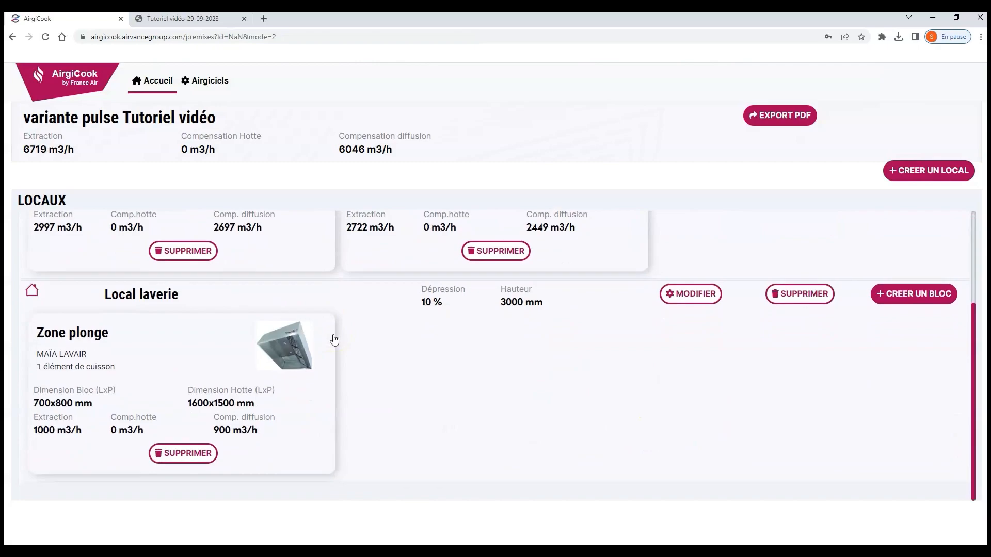
scroll(335, 339, up, 3)
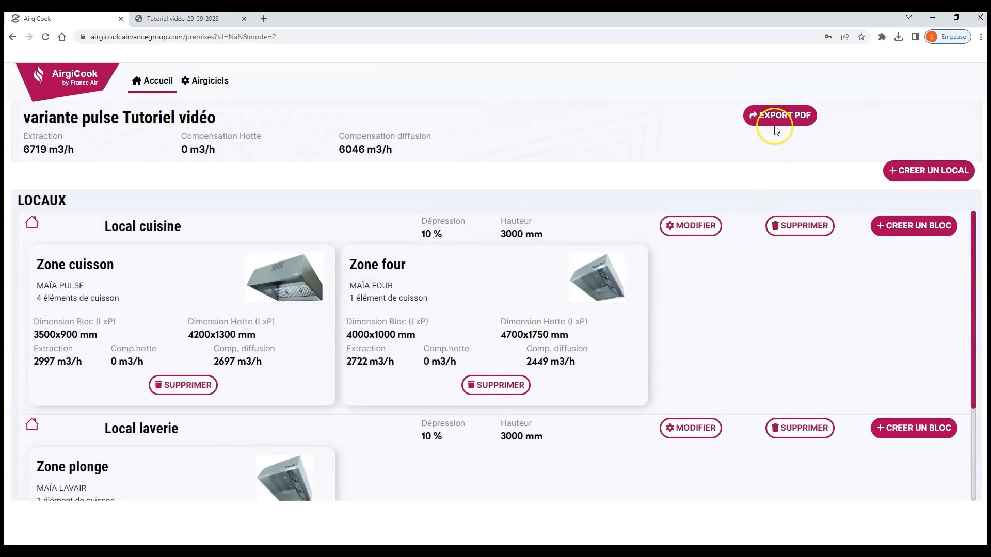
click(777, 117)
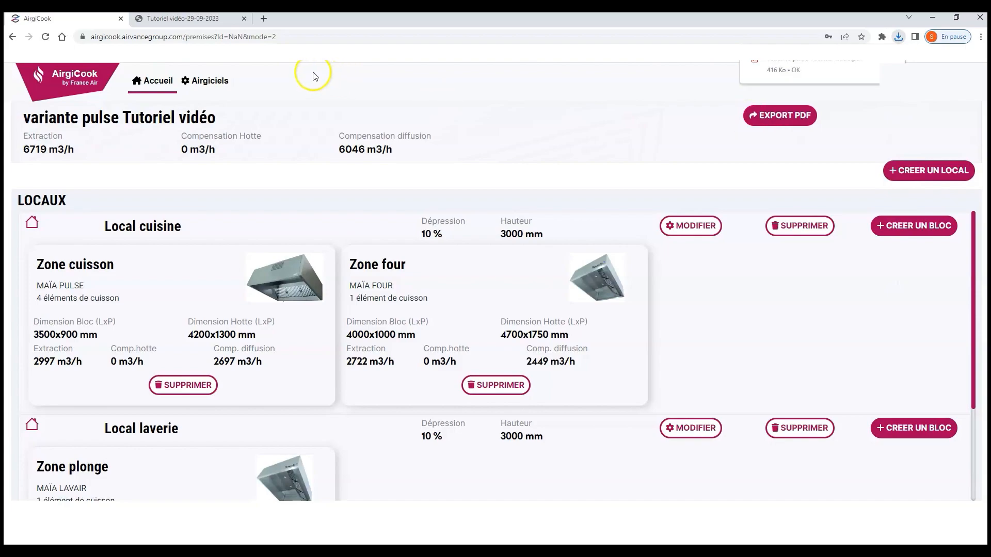
click(775, 61)
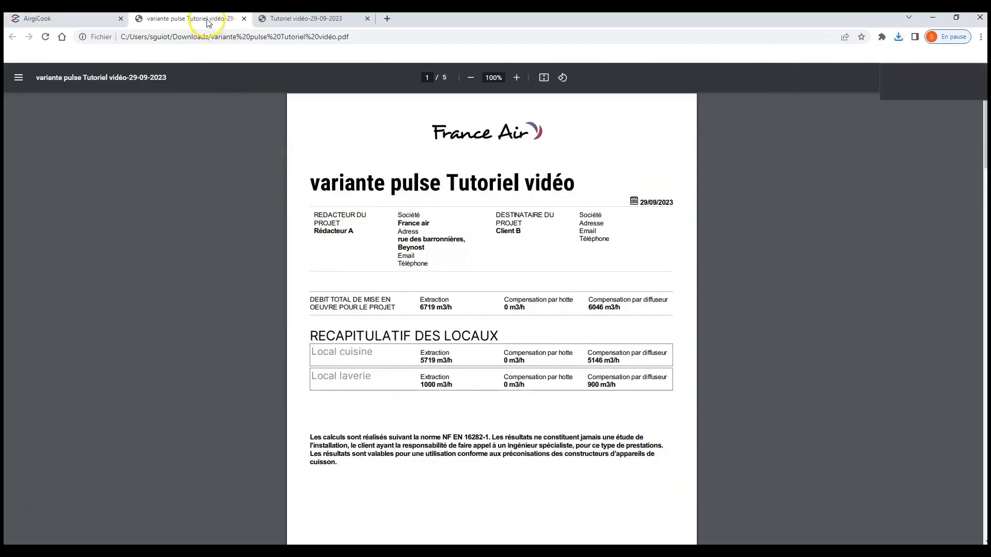
scroll(358, 253, down, 4)
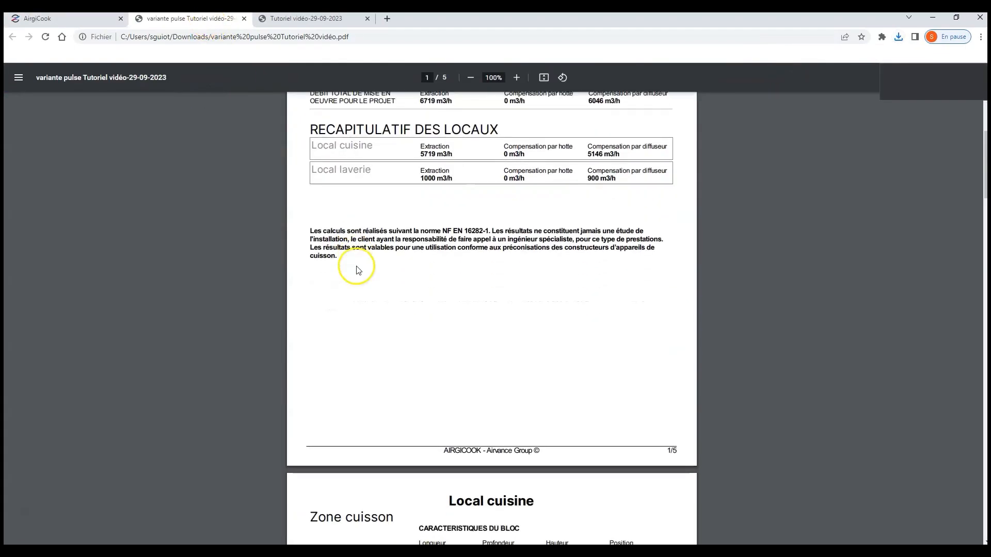
scroll(376, 269, down, 8)
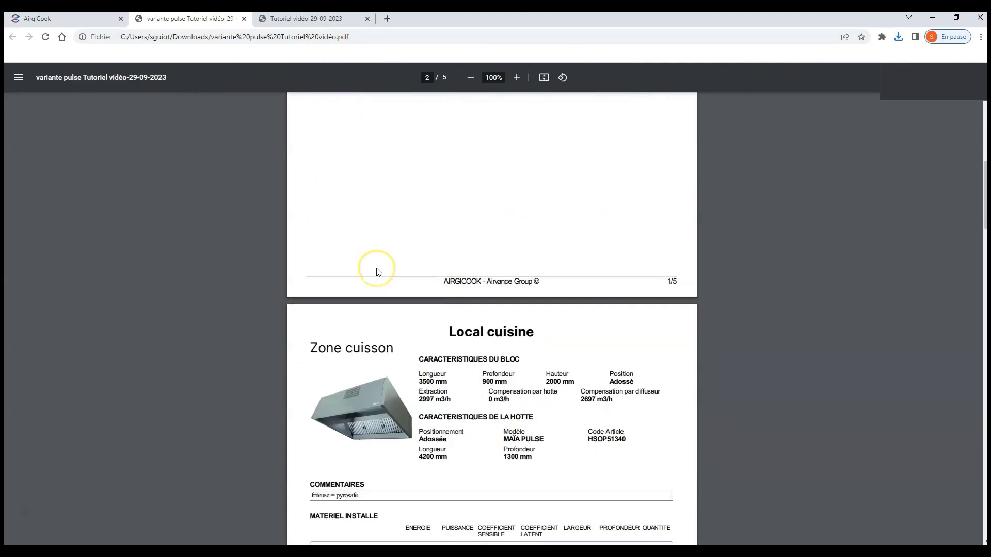
- Return to AirgiCook's home page, check the project history for the original and variant projects, and close the history
click(25, 21)
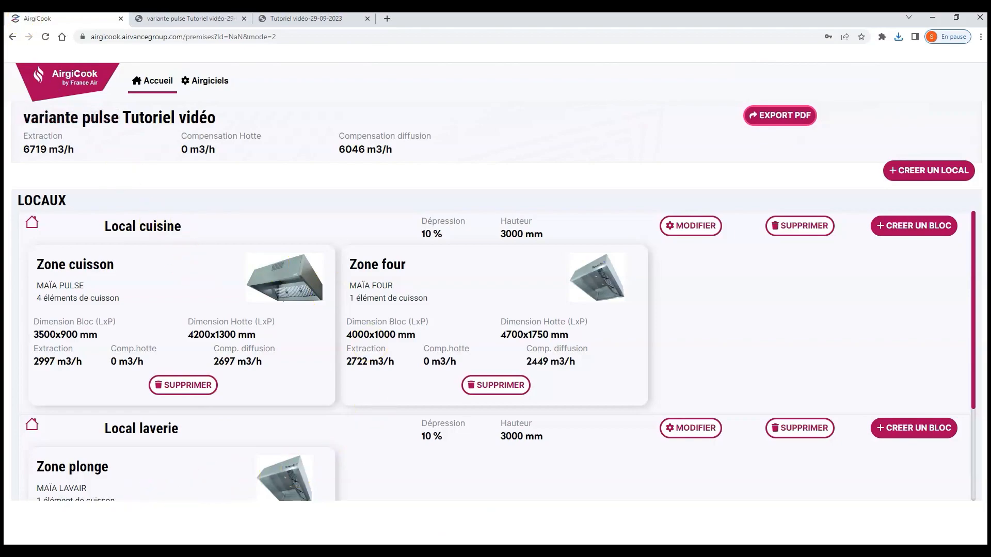
click(155, 82)
click(798, 117)
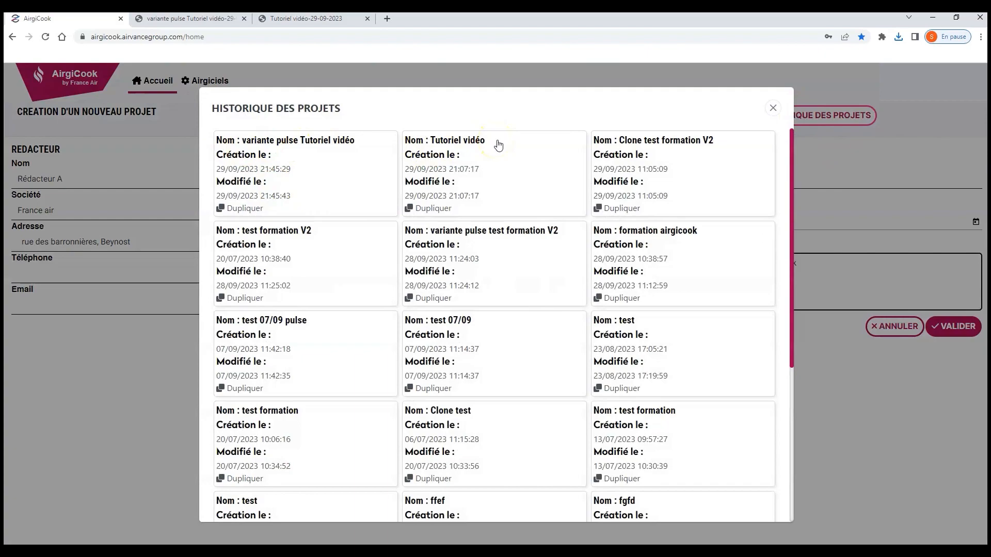
click(772, 108)
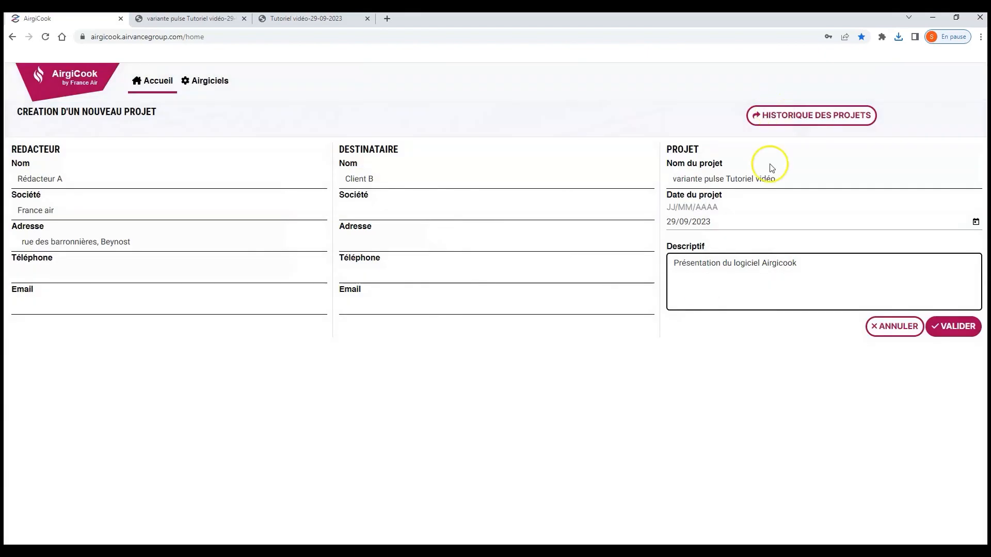